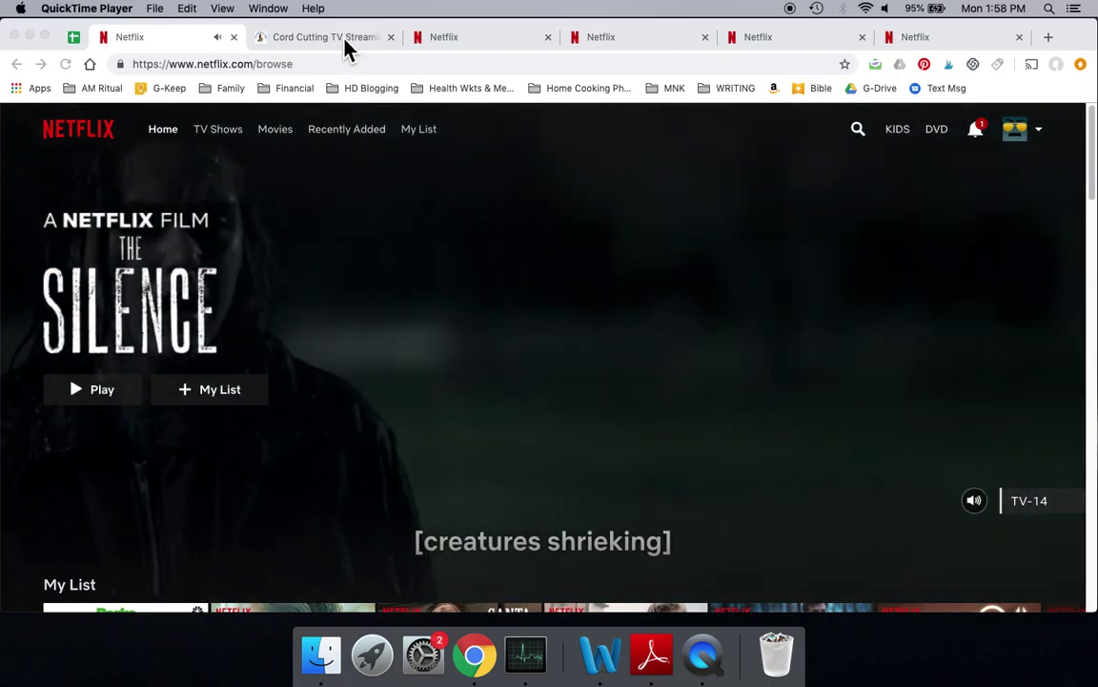
Browse the Cord Cutting TV Streaming Tips articles on the That Helpful Dad website.
{"action": "left_click", "coordinate": [345, 43]}
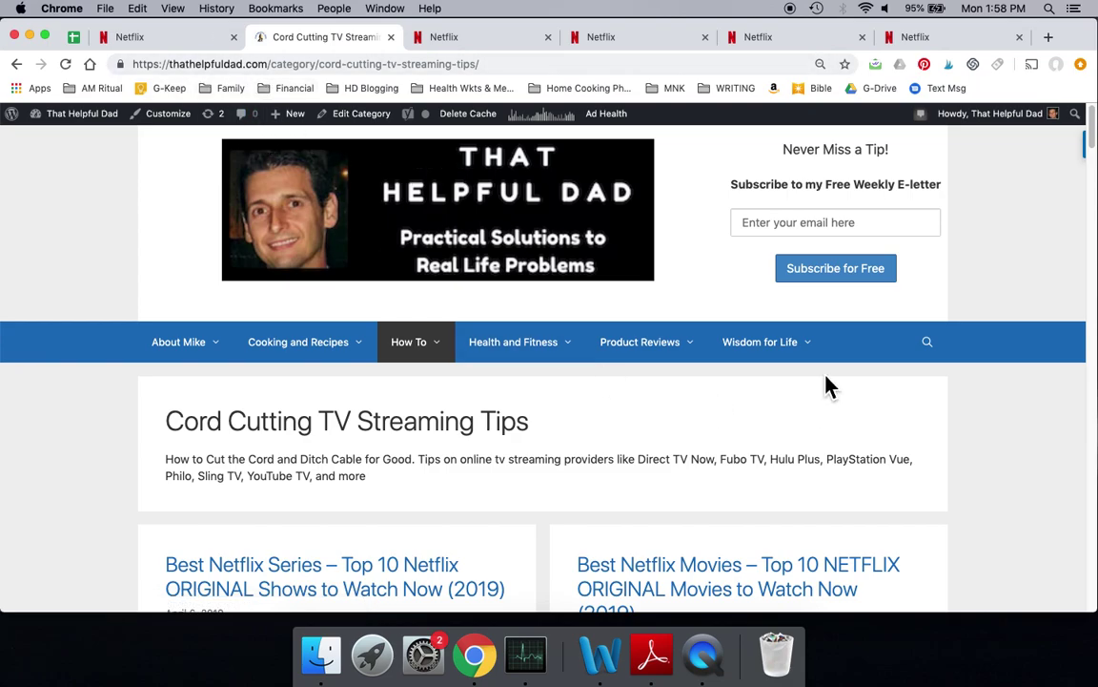
{"action": "scroll", "coordinate": [826, 386], "scroll_direction": "down", "scroll_amount": 3}
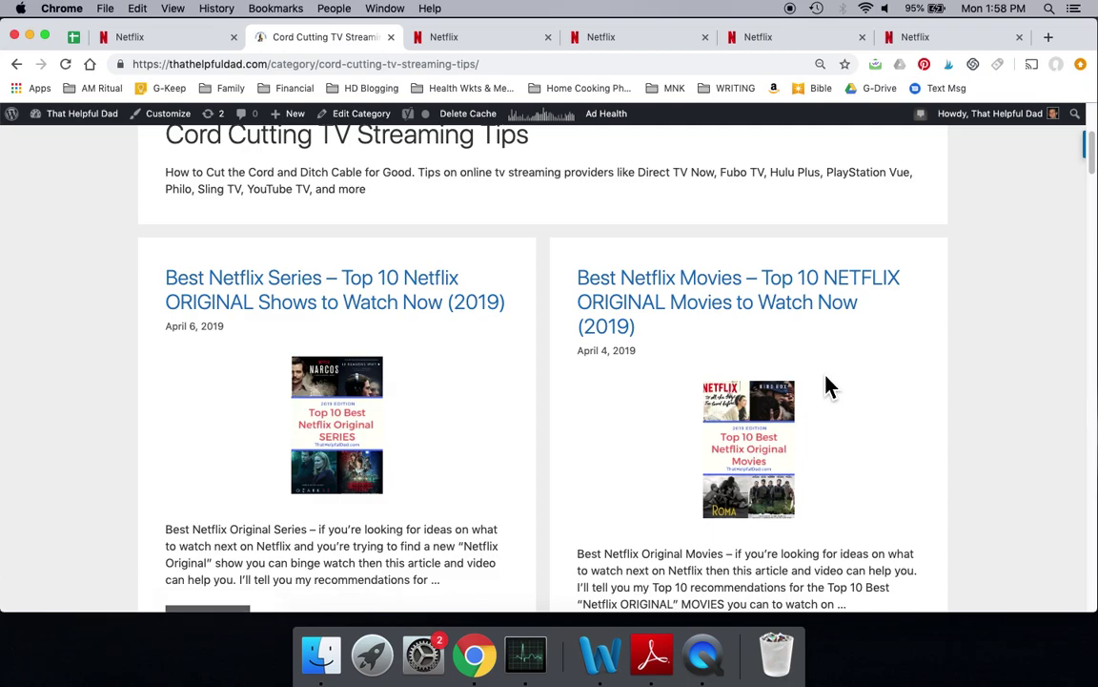
{"action": "scroll", "coordinate": [826, 386], "scroll_direction": "down", "scroll_amount": 4}
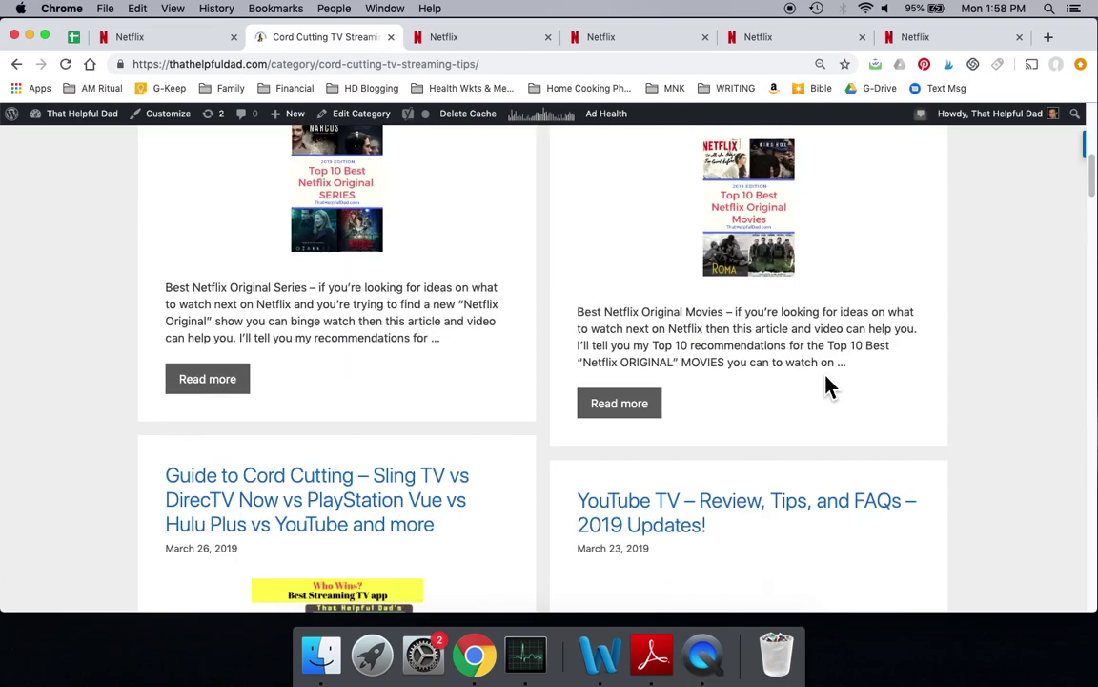
{"action": "scroll", "coordinate": [825, 386], "scroll_direction": "down", "scroll_amount": 2}
{"action": "scroll", "coordinate": [834, 391], "scroll_direction": "down", "scroll_amount": 3}
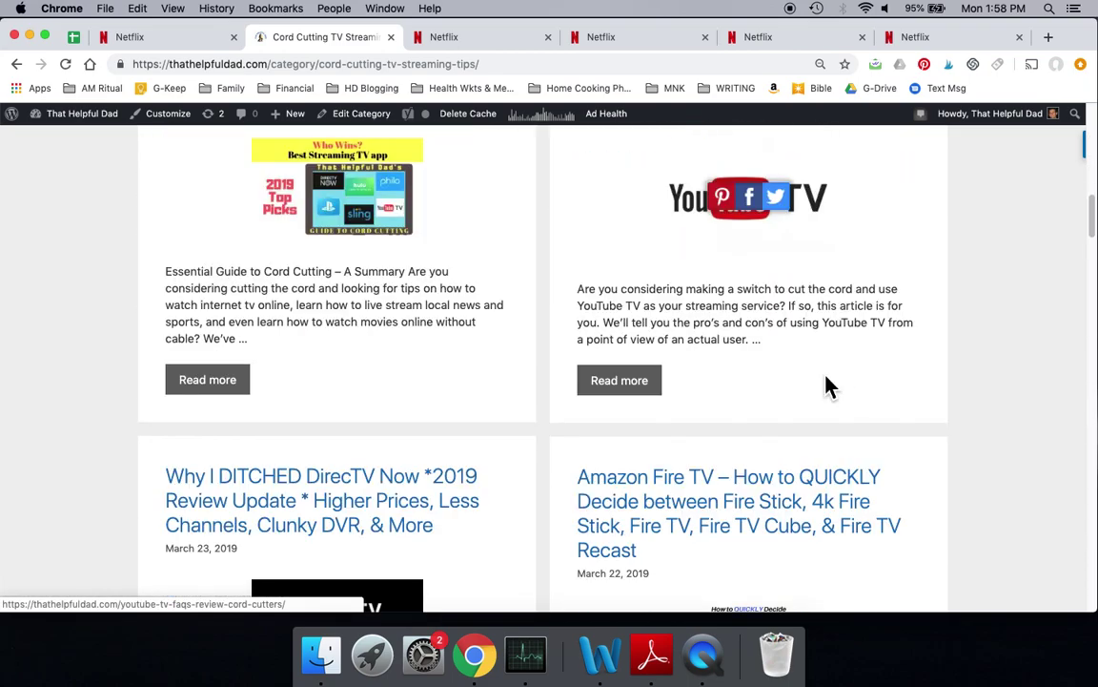
{"action": "scroll", "coordinate": [826, 386], "scroll_direction": "down", "scroll_amount": 4}
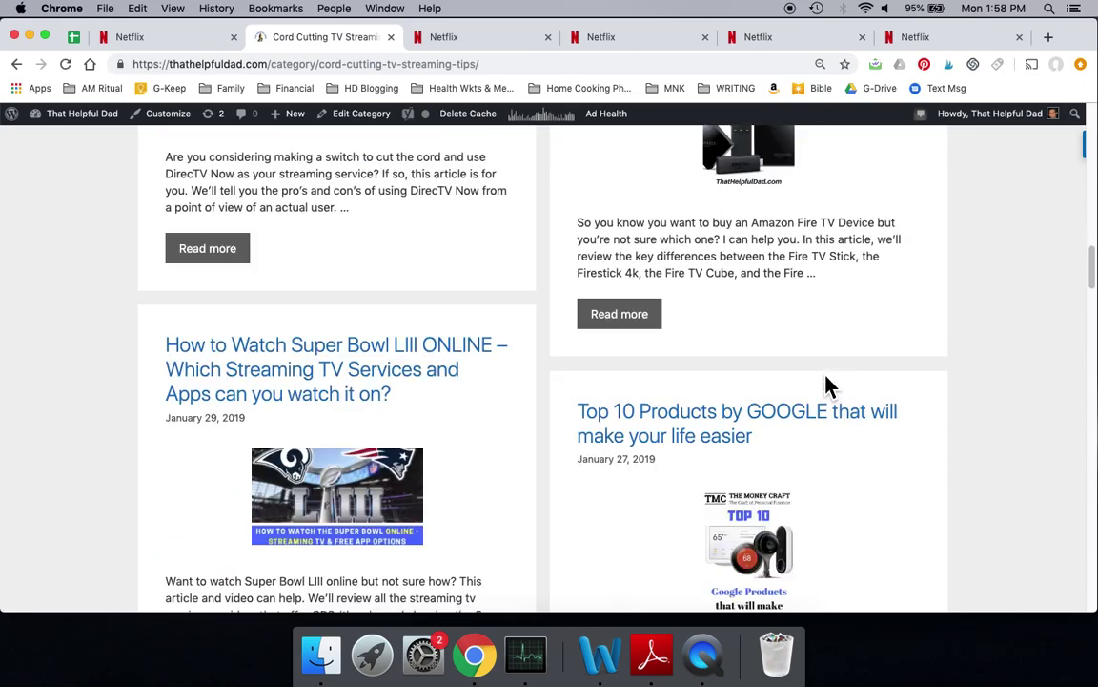
{"action": "key", "text": "Home"}
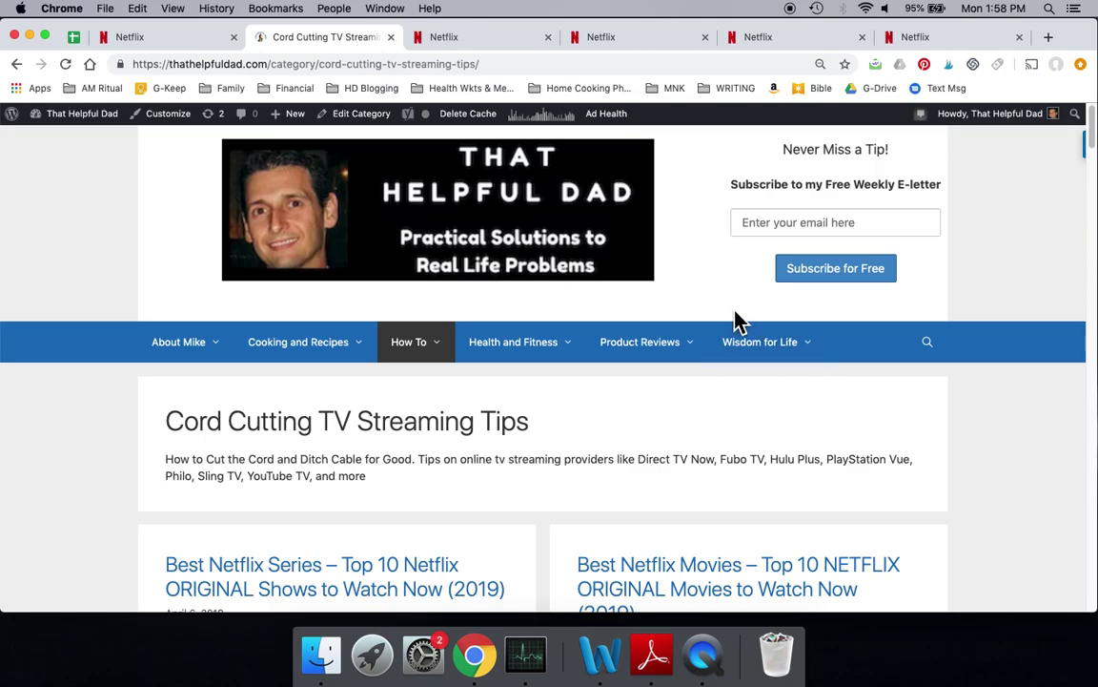
Go from the Netflix home page to the account settings and on to the Parental Controls password field.
{"action": "left_click", "coordinate": [486, 43]}
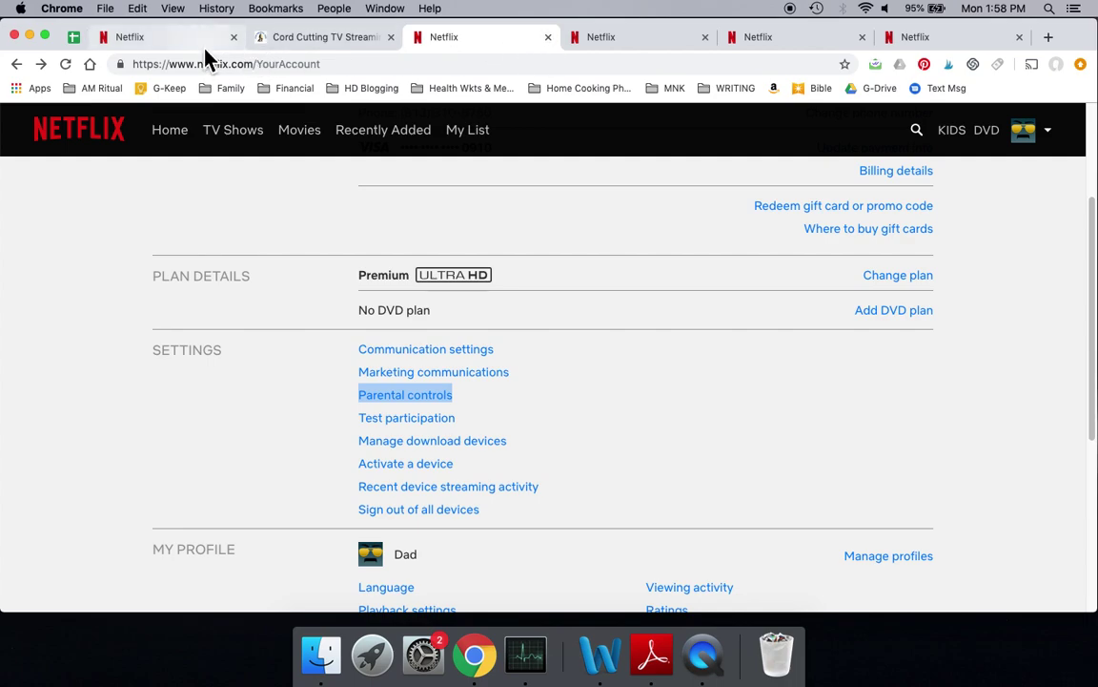
{"action": "left_click", "coordinate": [172, 38]}
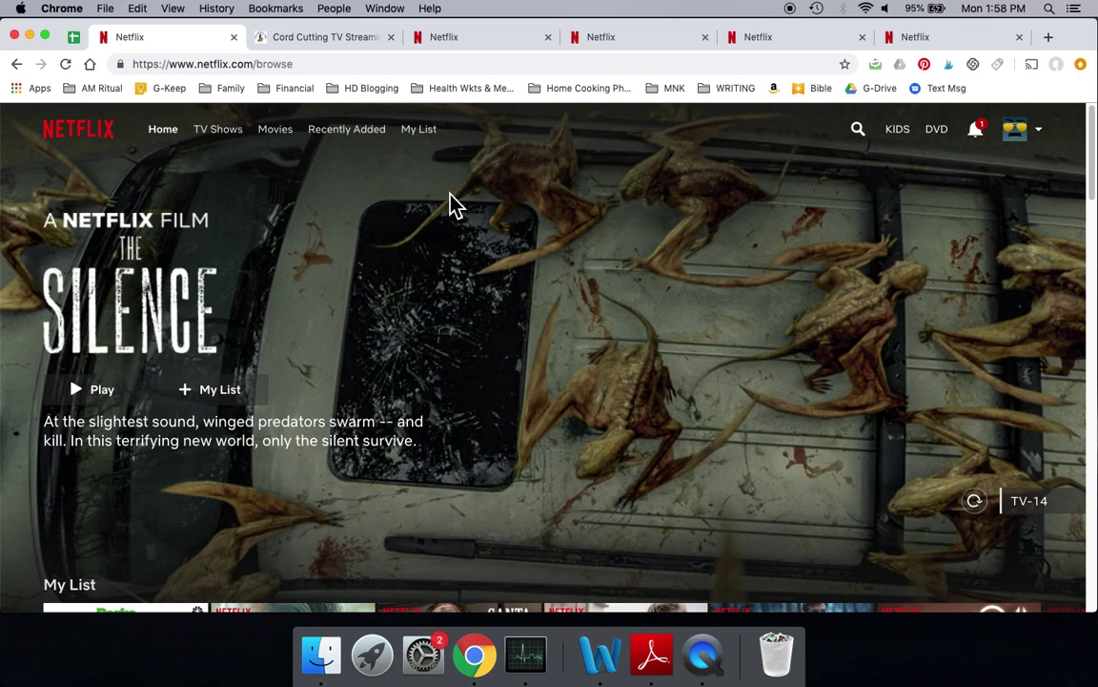
{"action": "mouse_move", "coordinate": [1033, 146]}
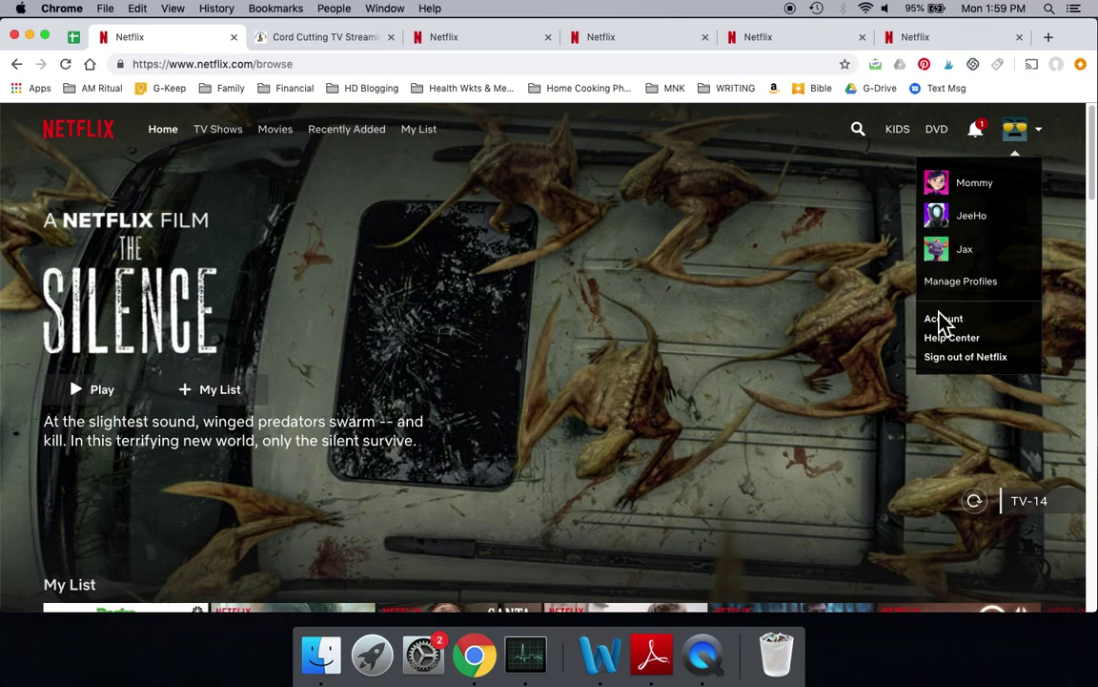
{"action": "left_click", "coordinate": [459, 40]}
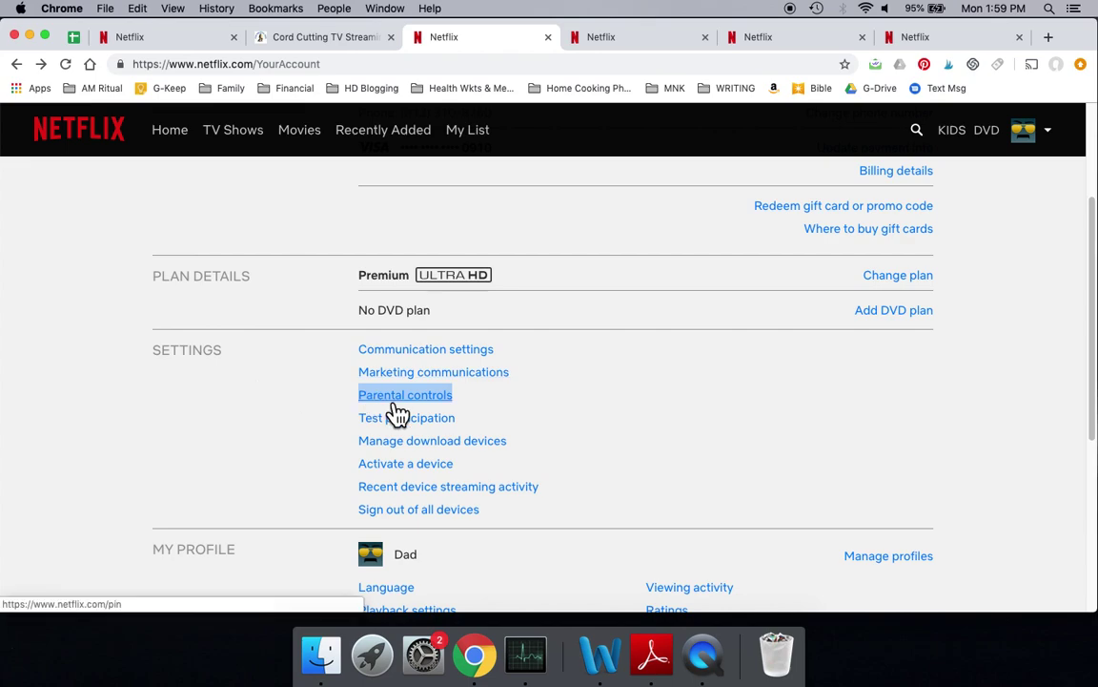
{"action": "left_click", "coordinate": [607, 42]}
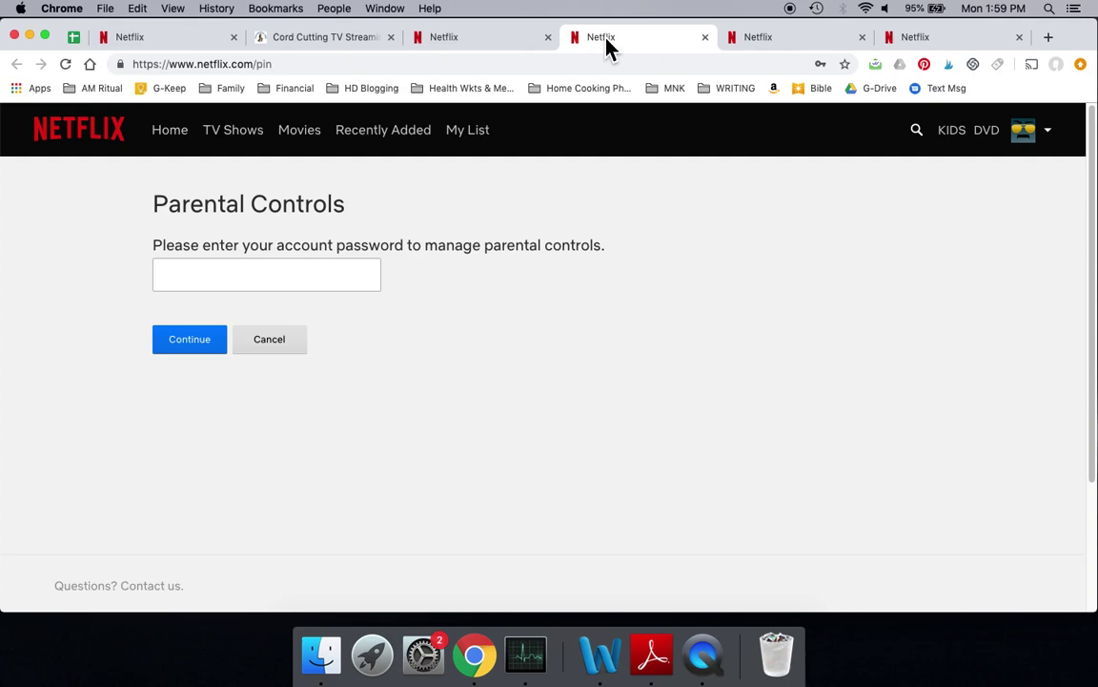
{"action": "left_click", "coordinate": [272, 283]}
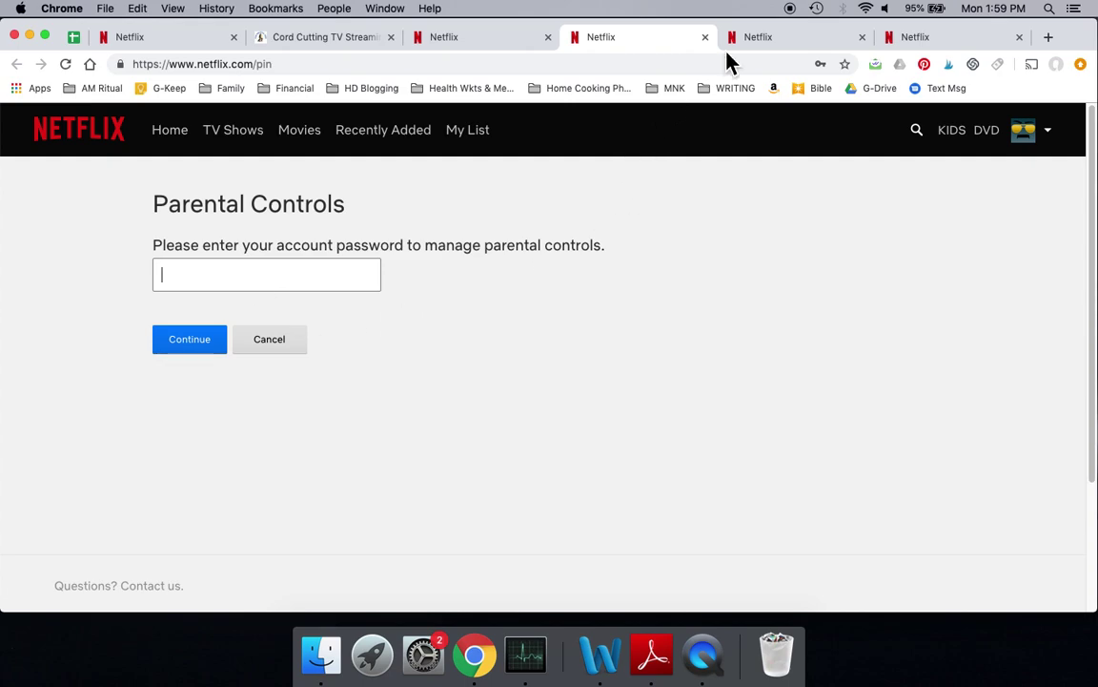
Open the Parental Controls settings page and view the PIN and Restrict by Maturity Level sections.
{"action": "left_click", "coordinate": [784, 38]}
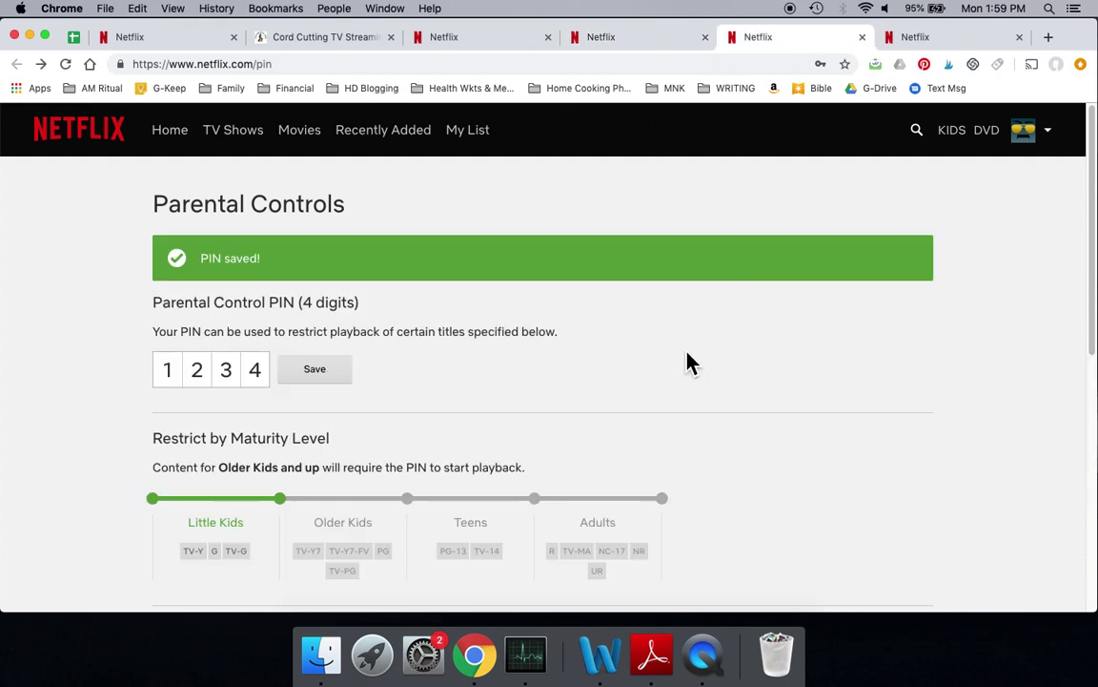
{"action": "scroll", "coordinate": [687, 362], "scroll_direction": "down", "scroll_amount": 1}
{"action": "scroll", "coordinate": [687, 362], "scroll_direction": "down", "scroll_amount": 1}
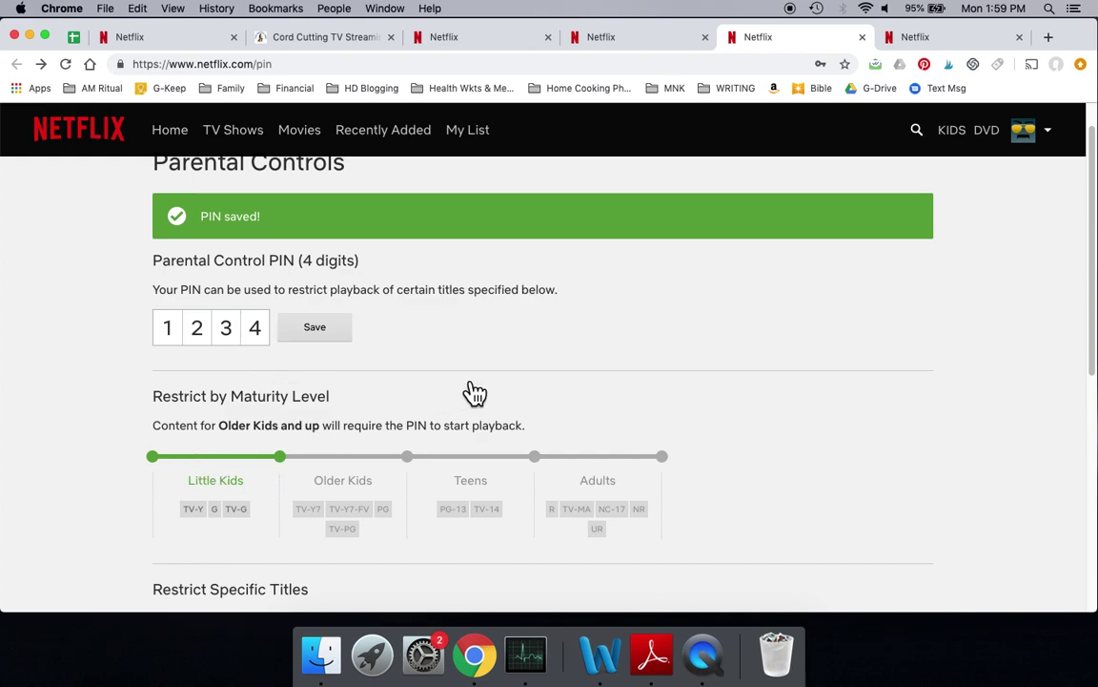
{"action": "scroll", "coordinate": [473, 392], "scroll_direction": "down", "scroll_amount": 1}
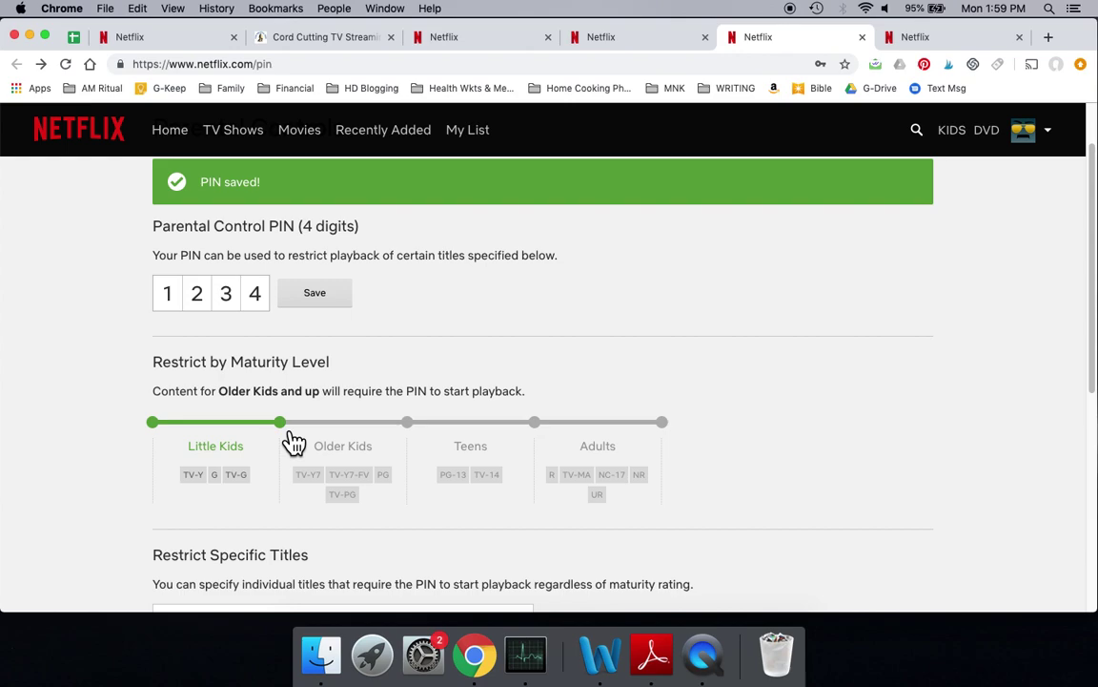
Try the maturity restriction at each level: all content, Teens and up, Adults only, and PIN protection off.
{"action": "left_click_drag", "start_coordinate": [293, 436], "coordinate": [169, 436]}
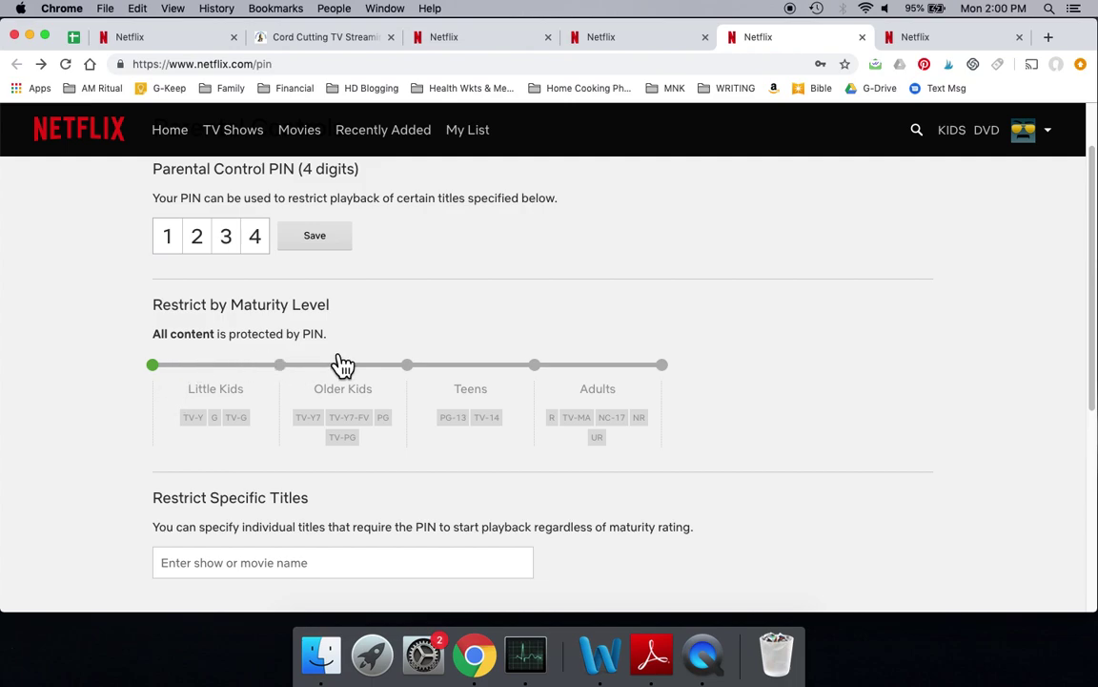
{"action": "mouse_move", "coordinate": [1025, 132]}
{"action": "left_click", "coordinate": [410, 370]}
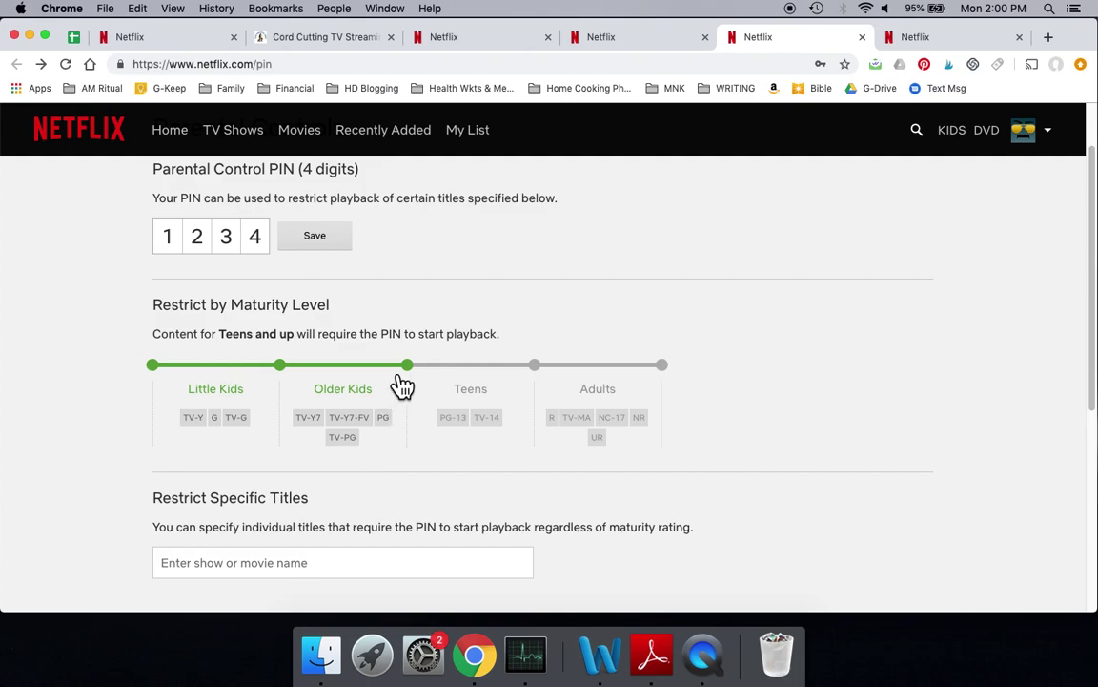
{"action": "left_click", "coordinate": [551, 374]}
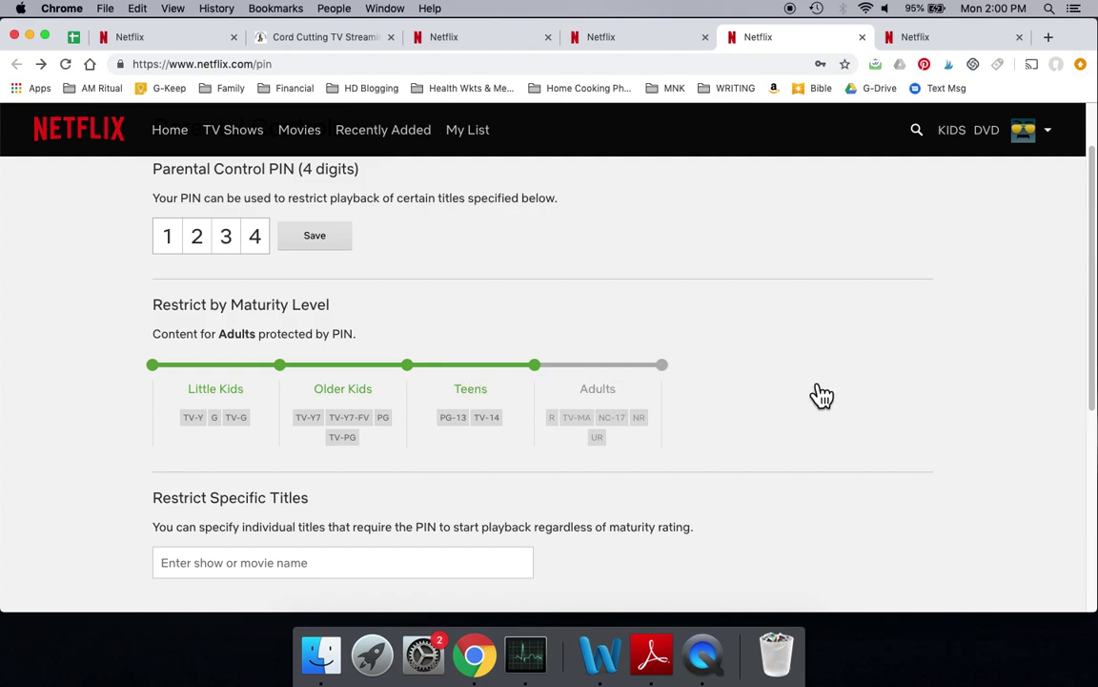
{"action": "left_click", "coordinate": [680, 384]}
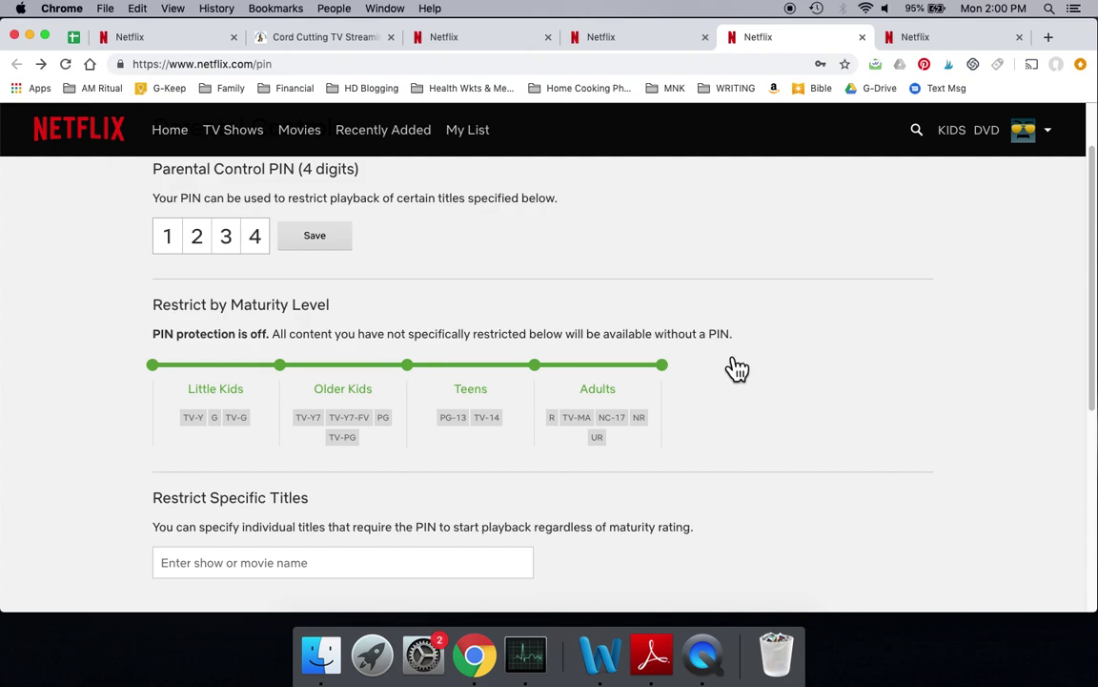
Check the Restrict Specific Titles entry field, and set the maturity restriction to require the PIN for Older Kids and up.
{"action": "scroll", "coordinate": [748, 363], "scroll_direction": "down", "scroll_amount": 1}
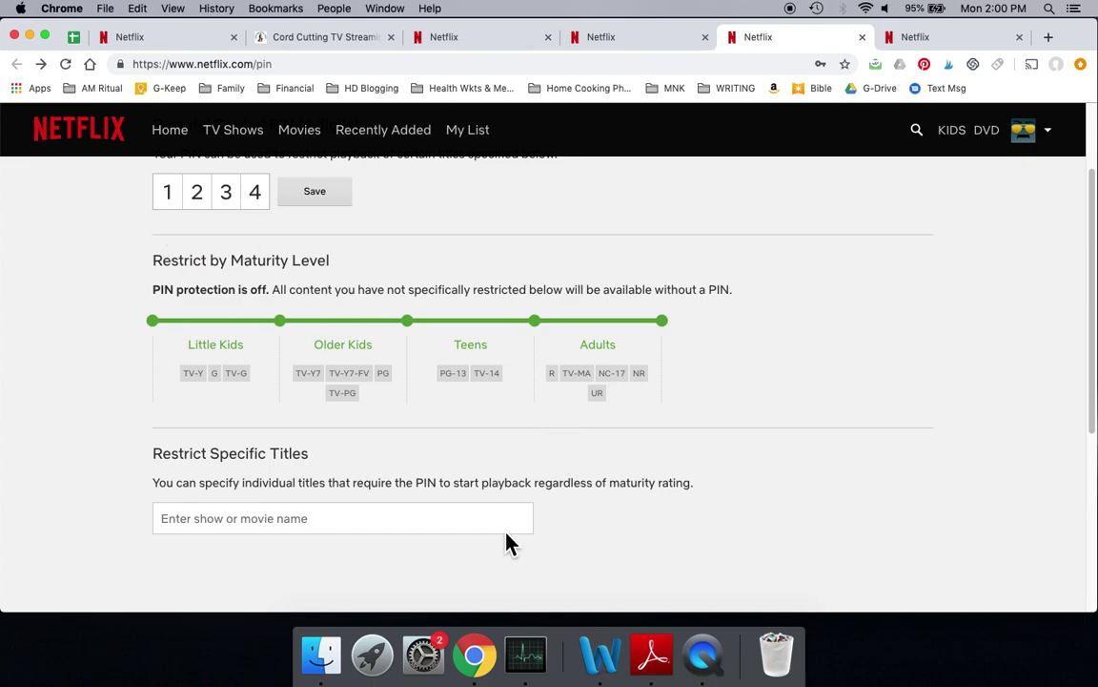
{"action": "left_click", "coordinate": [365, 529]}
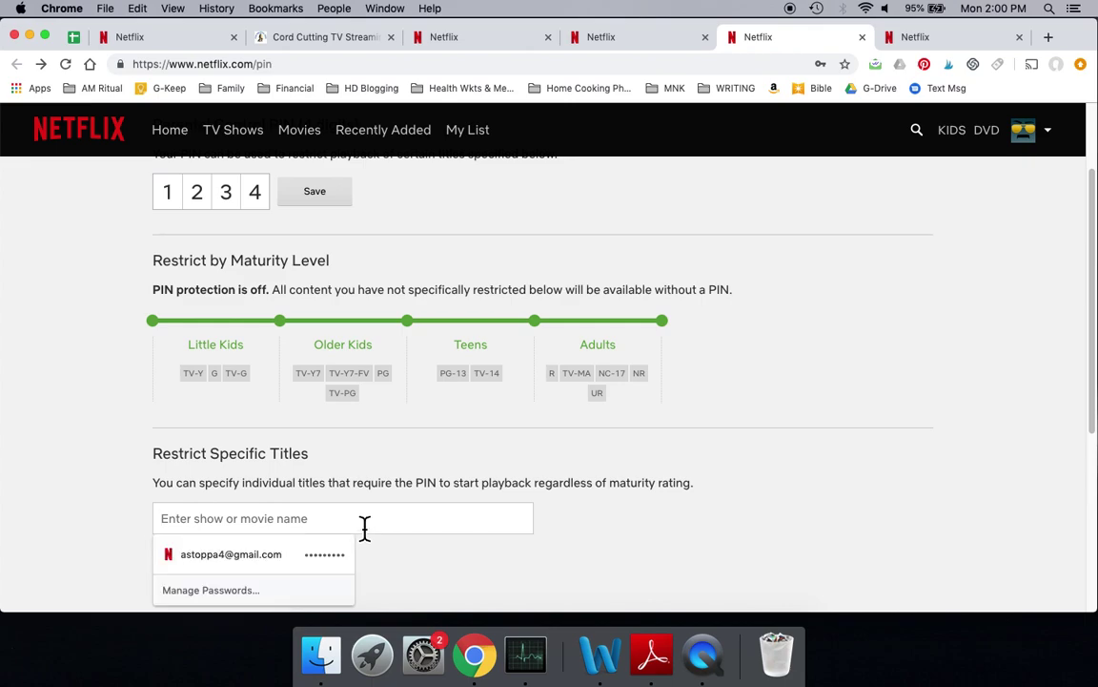
{"action": "left_click", "coordinate": [219, 460]}
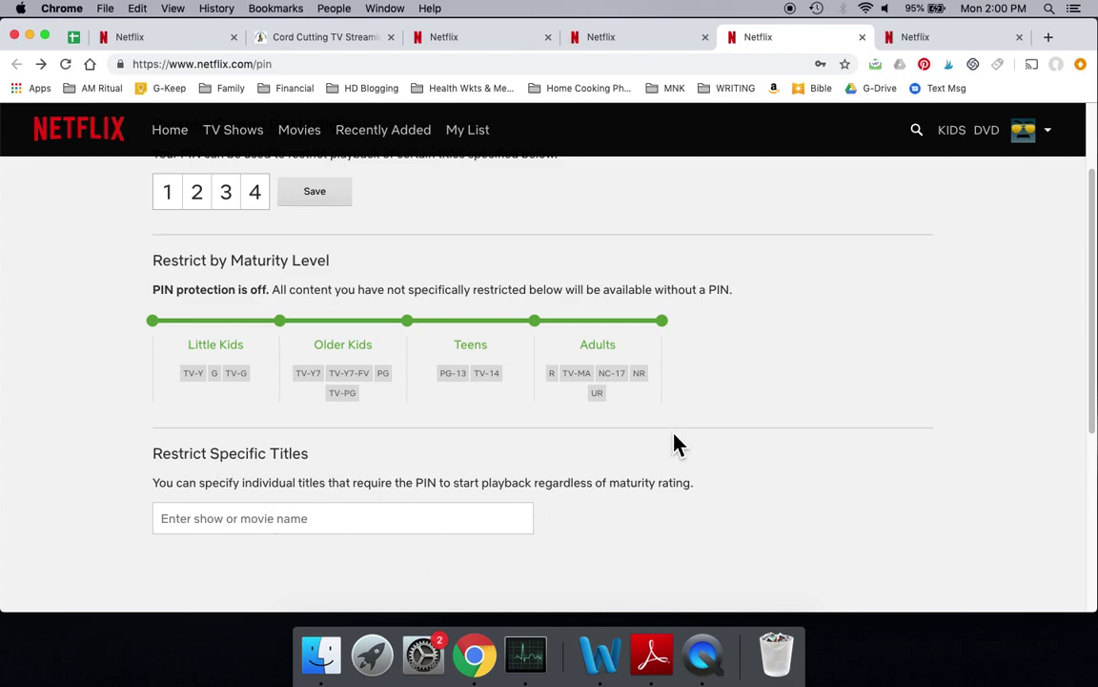
{"action": "scroll", "coordinate": [744, 342], "scroll_direction": "up", "scroll_amount": 1}
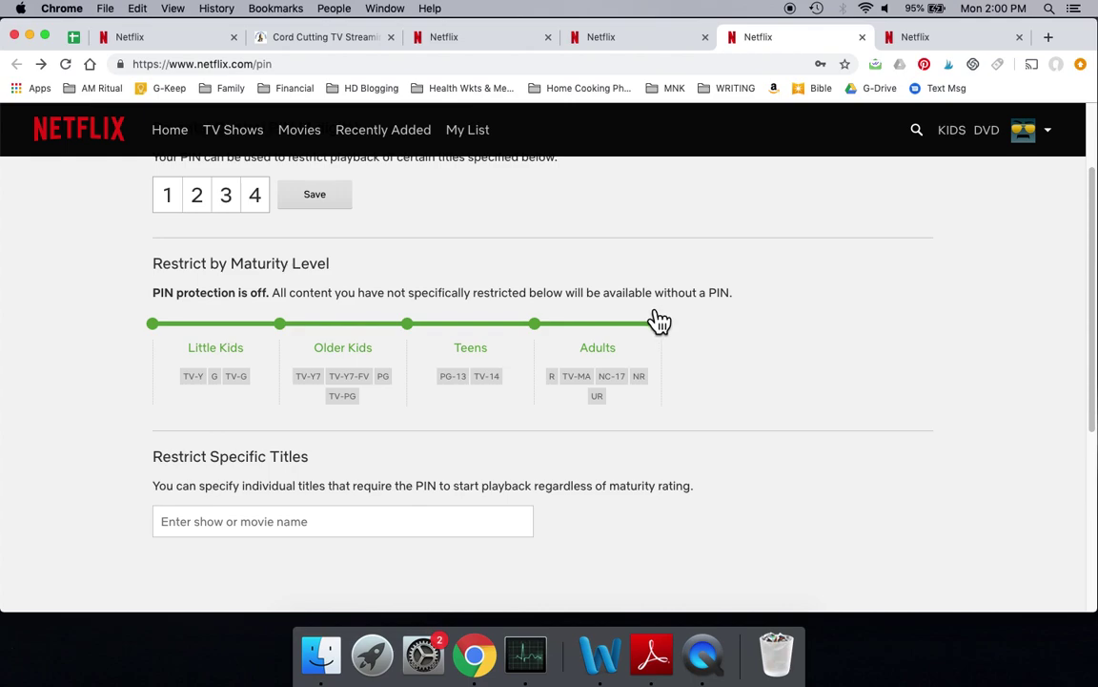
{"action": "left_click", "coordinate": [280, 324]}
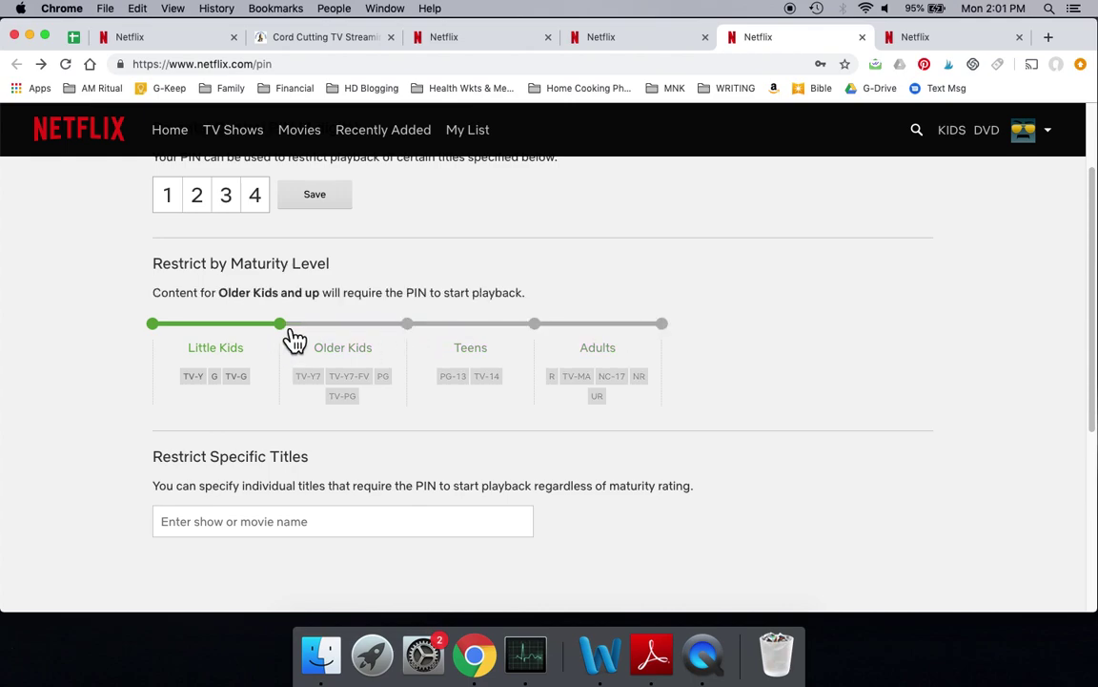
Open the Dad profile for editing and view the options for its allowed TV shows and movies.
{"action": "left_click", "coordinate": [963, 42]}
{"action": "mouse_move", "coordinate": [1026, 151]}
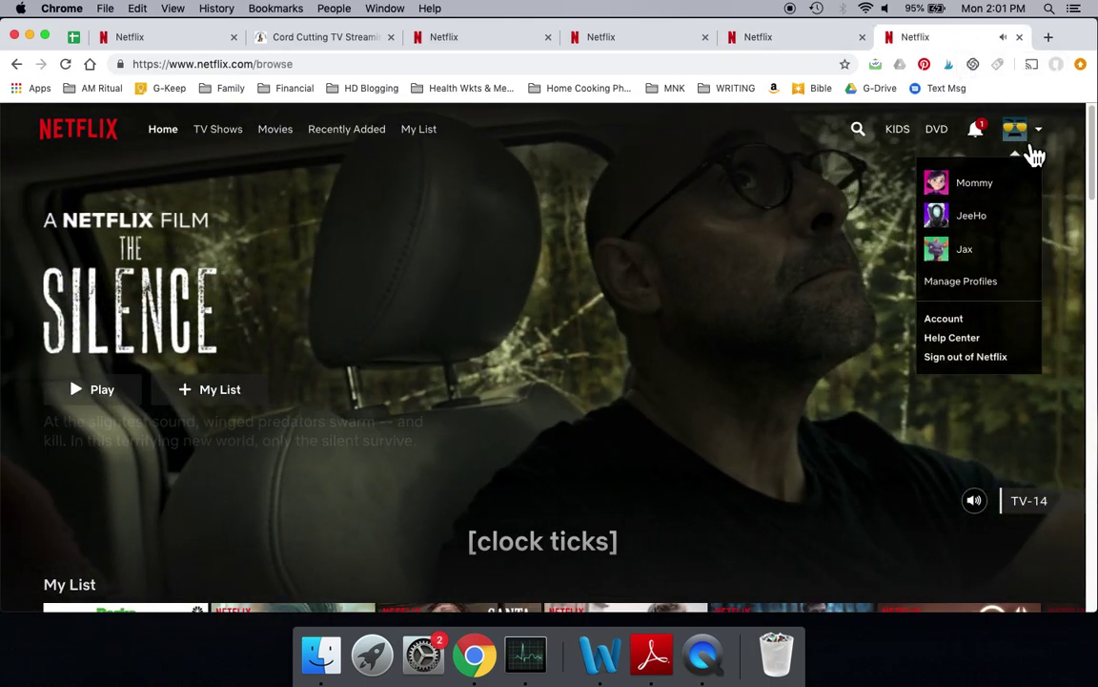
{"action": "left_click", "coordinate": [999, 290]}
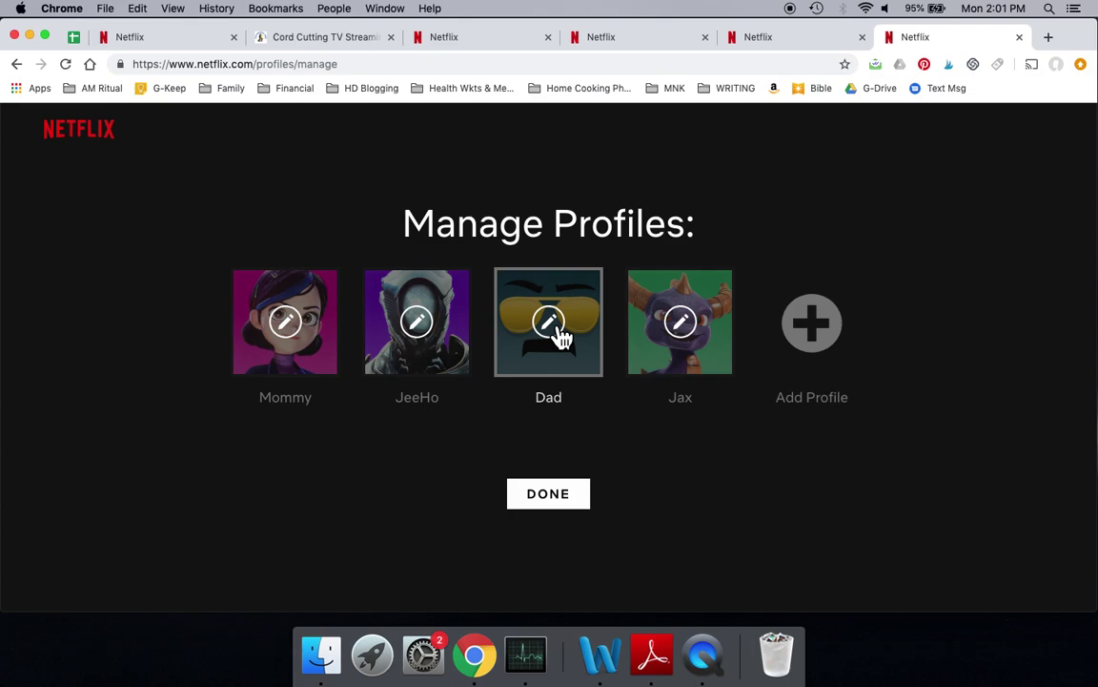
{"action": "left_click", "coordinate": [563, 336]}
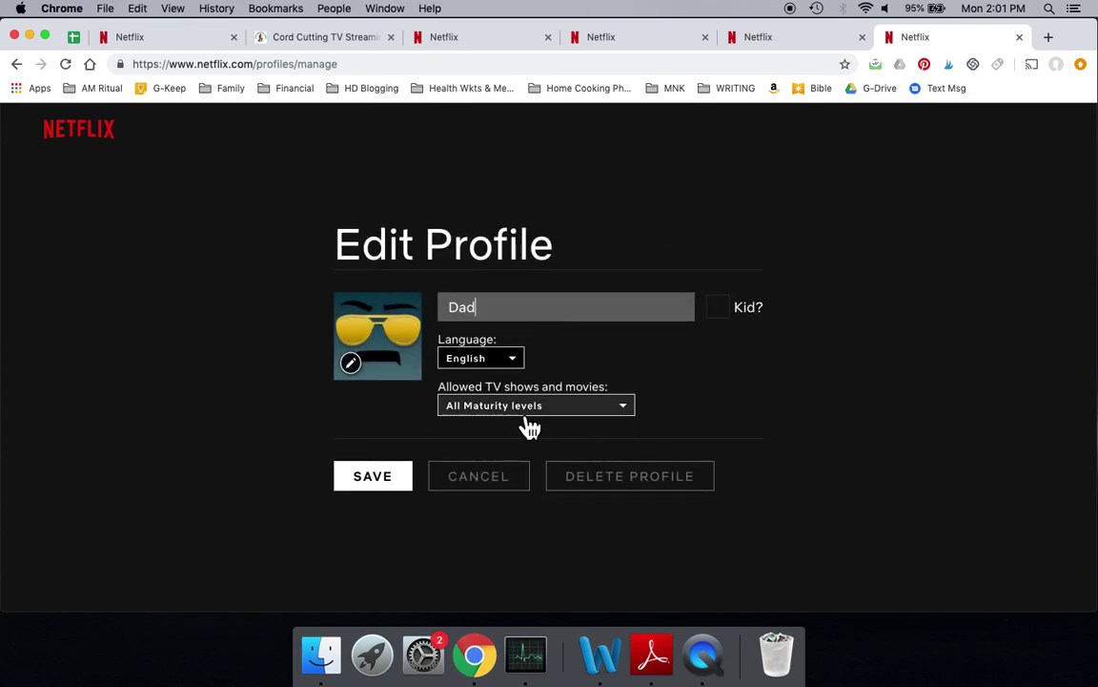
{"action": "left_click", "coordinate": [627, 416]}
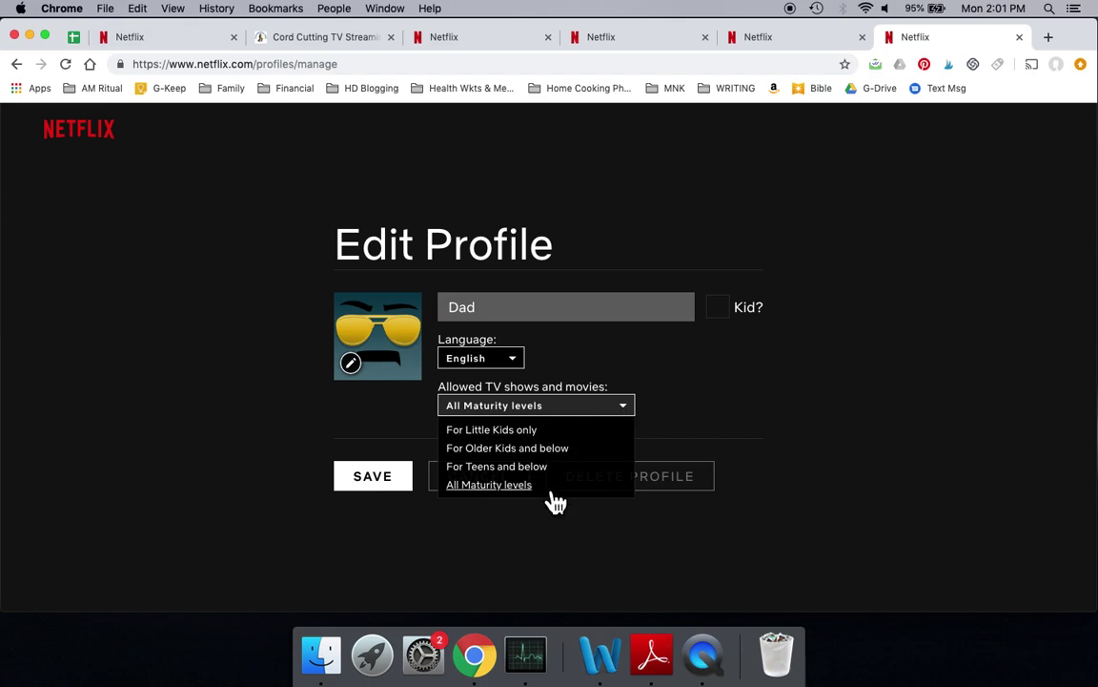
{"action": "left_click", "coordinate": [720, 405]}
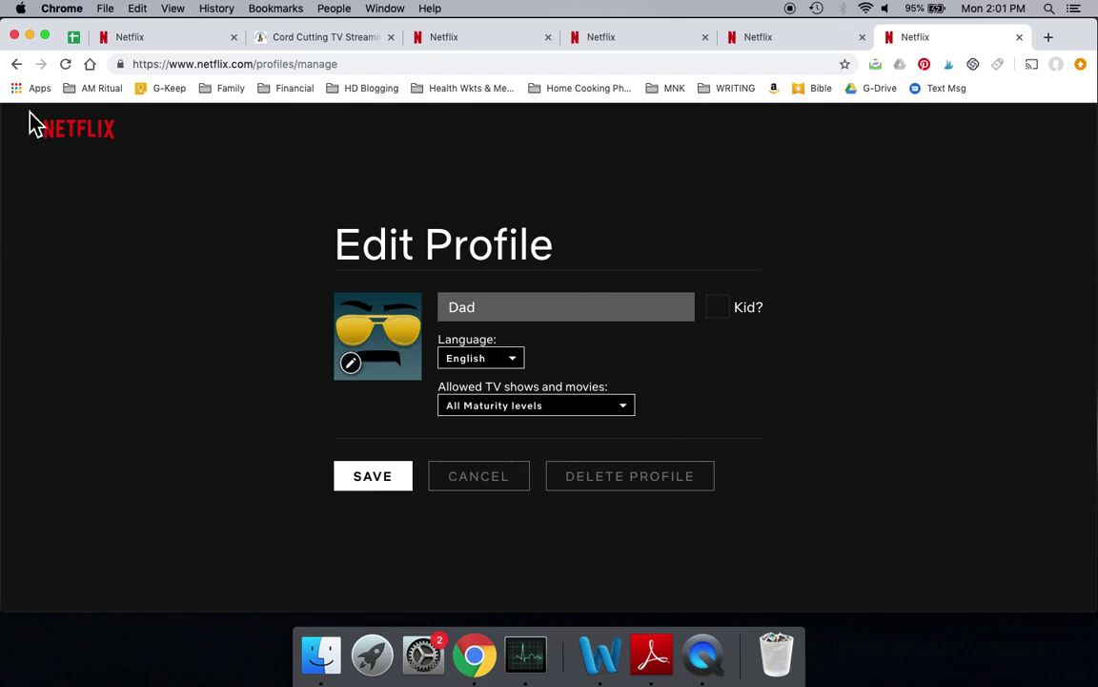
Leave the profile editor, switch to the Mommy profile and open the Manage Profiles page.
{"action": "left_click", "coordinate": [16, 64]}
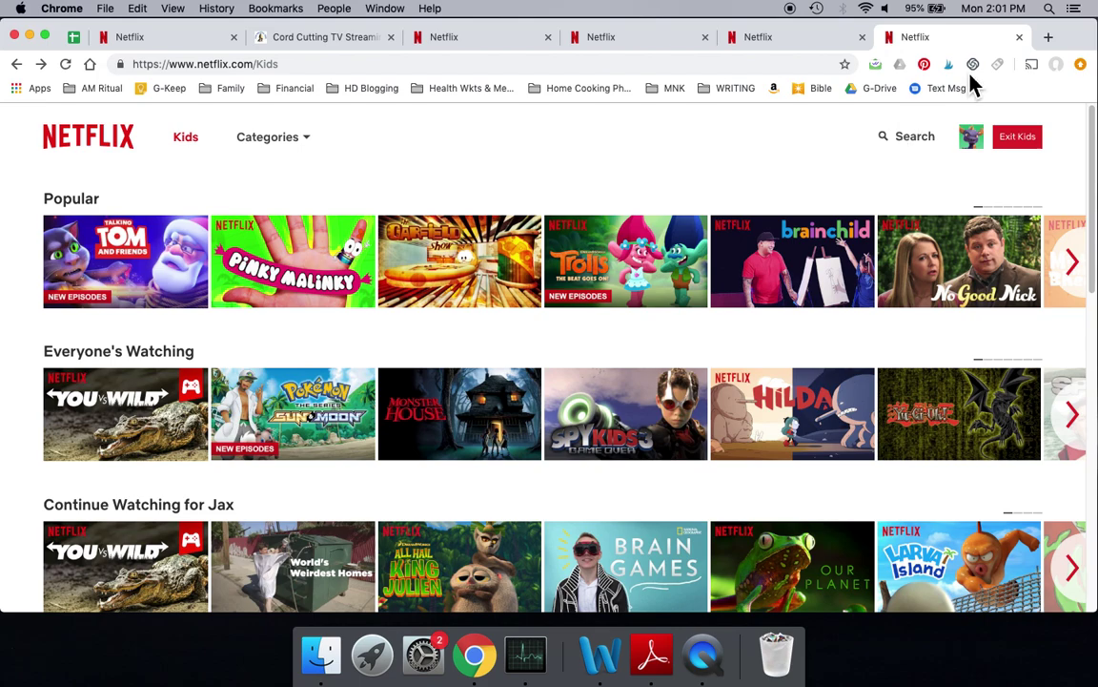
{"action": "left_click", "coordinate": [975, 143]}
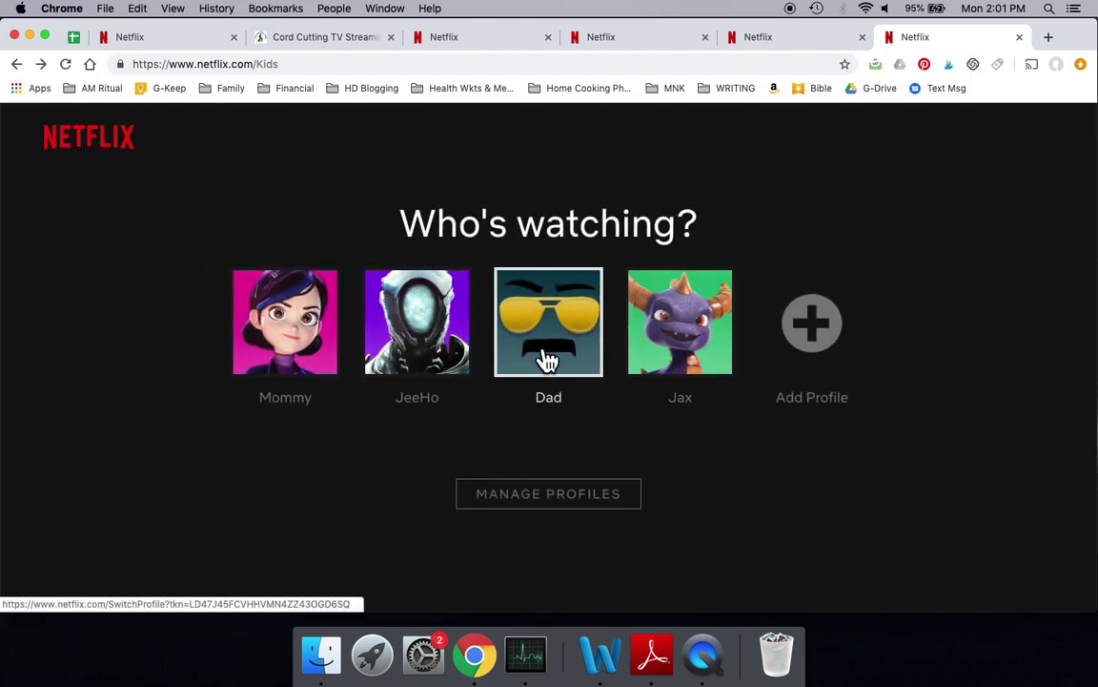
{"action": "left_click", "coordinate": [426, 341]}
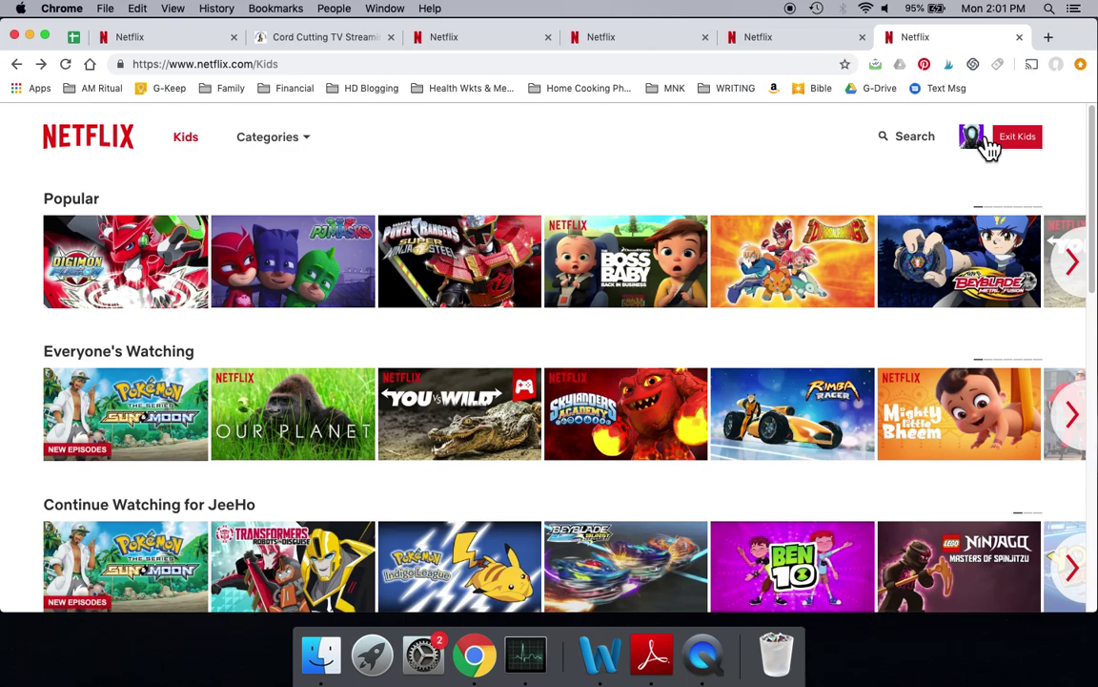
{"action": "left_click", "coordinate": [989, 140]}
{"action": "left_click", "coordinate": [280, 349]}
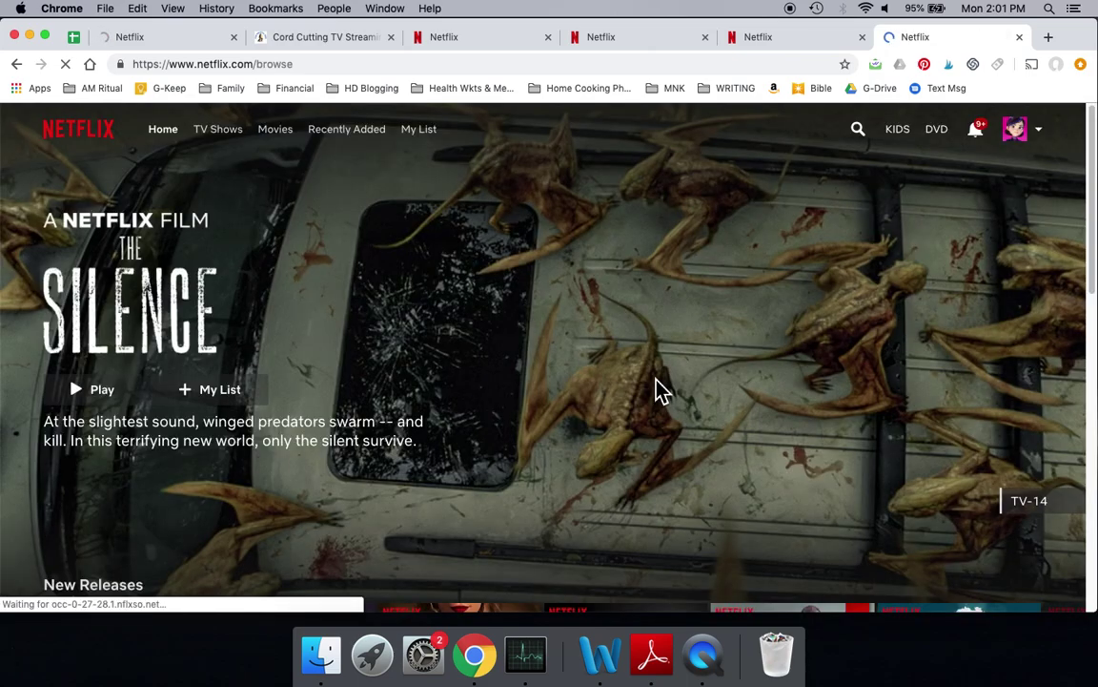
{"action": "mouse_move", "coordinate": [1037, 143]}
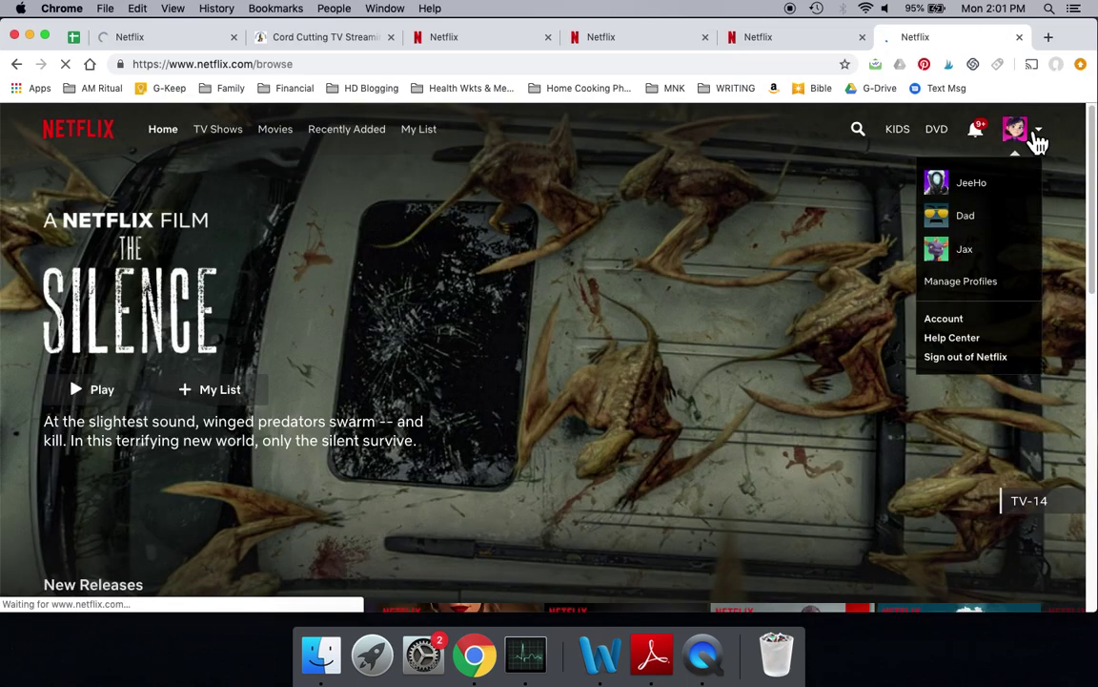
{"action": "left_click", "coordinate": [985, 284]}
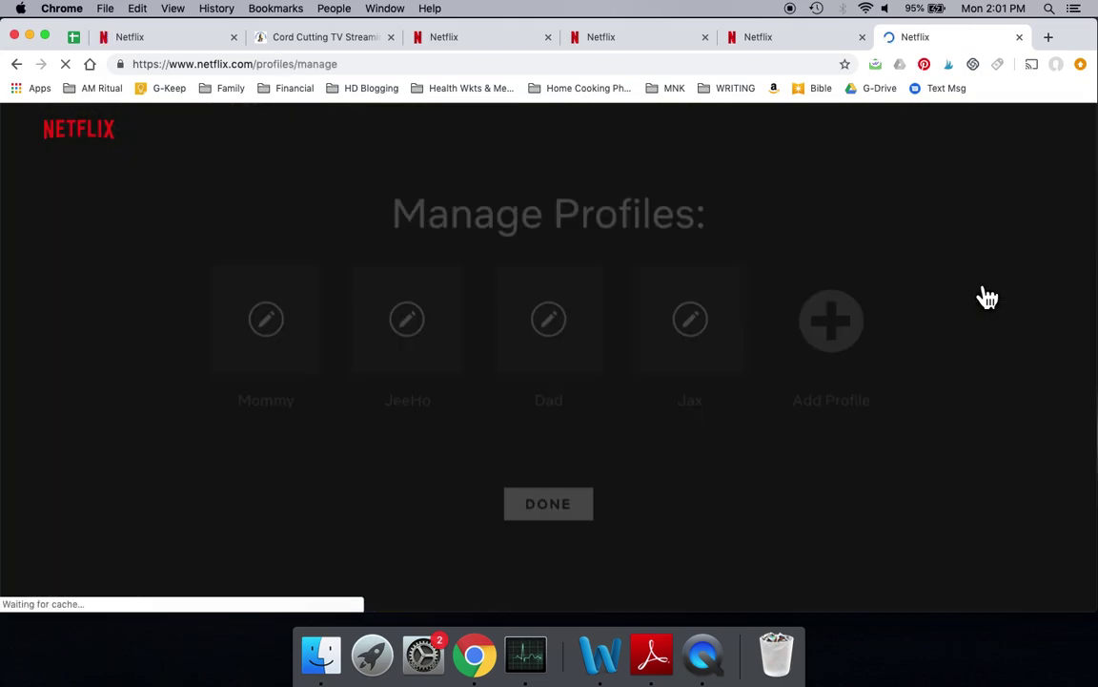
Open the Mommy profile for editing and view the options for its allowed TV shows and movies.
{"action": "left_click", "coordinate": [294, 329]}
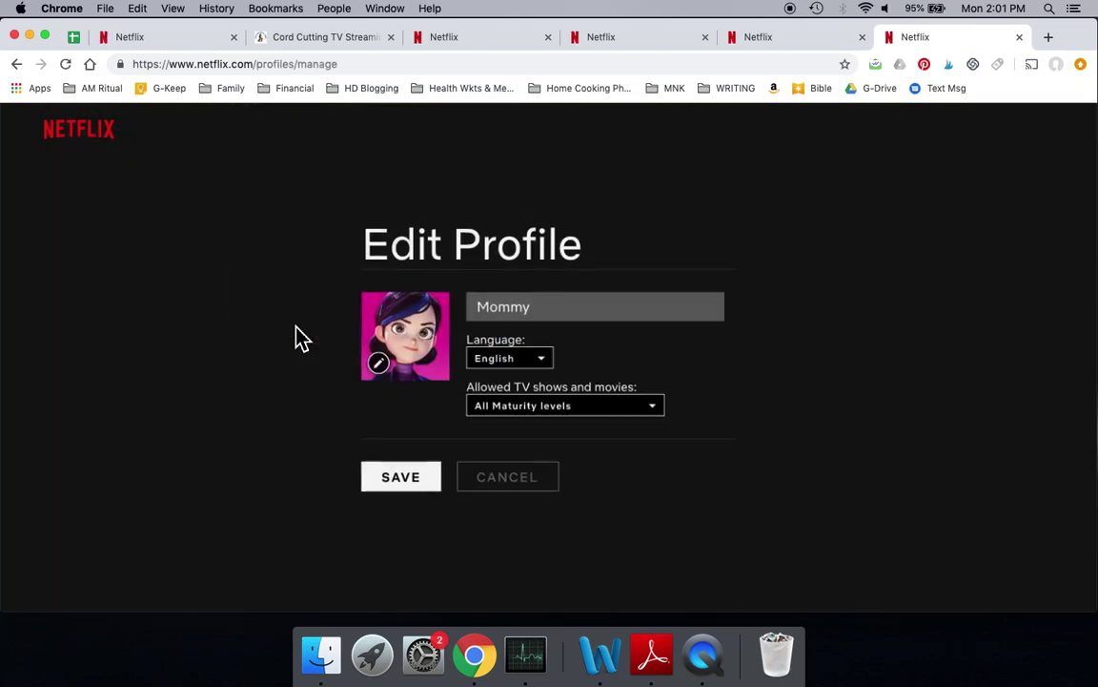
{"action": "left_click", "coordinate": [556, 415]}
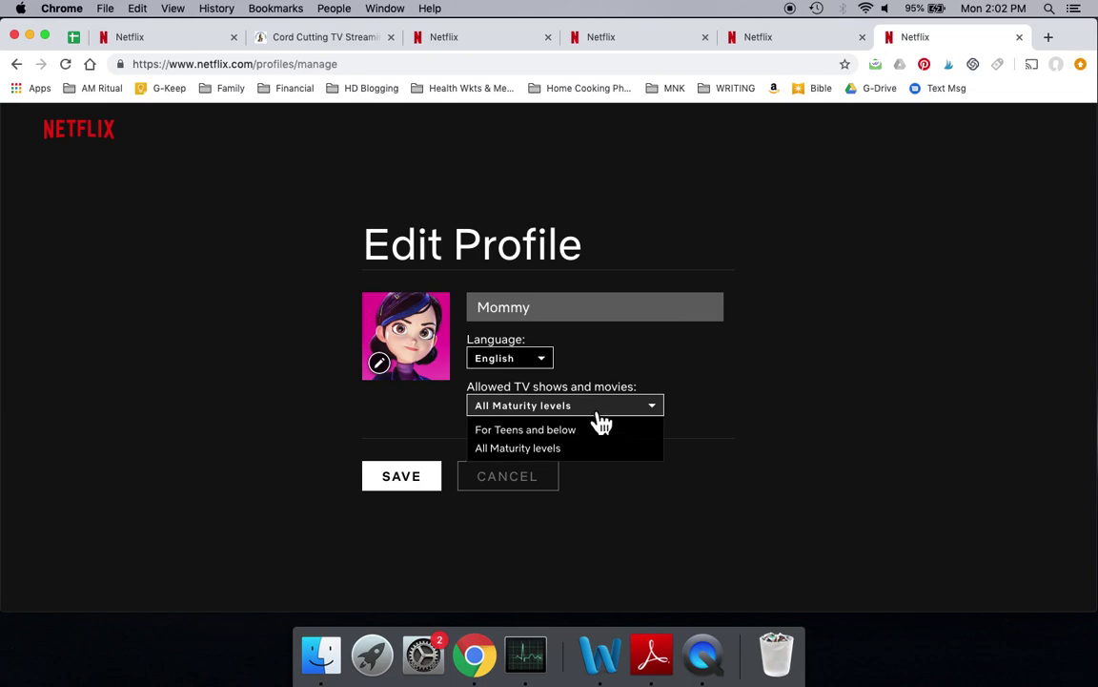
On the Parental Controls page, move the maturity restriction to cover all content and return it to Older Kids and up.
{"action": "left_click", "coordinate": [768, 46]}
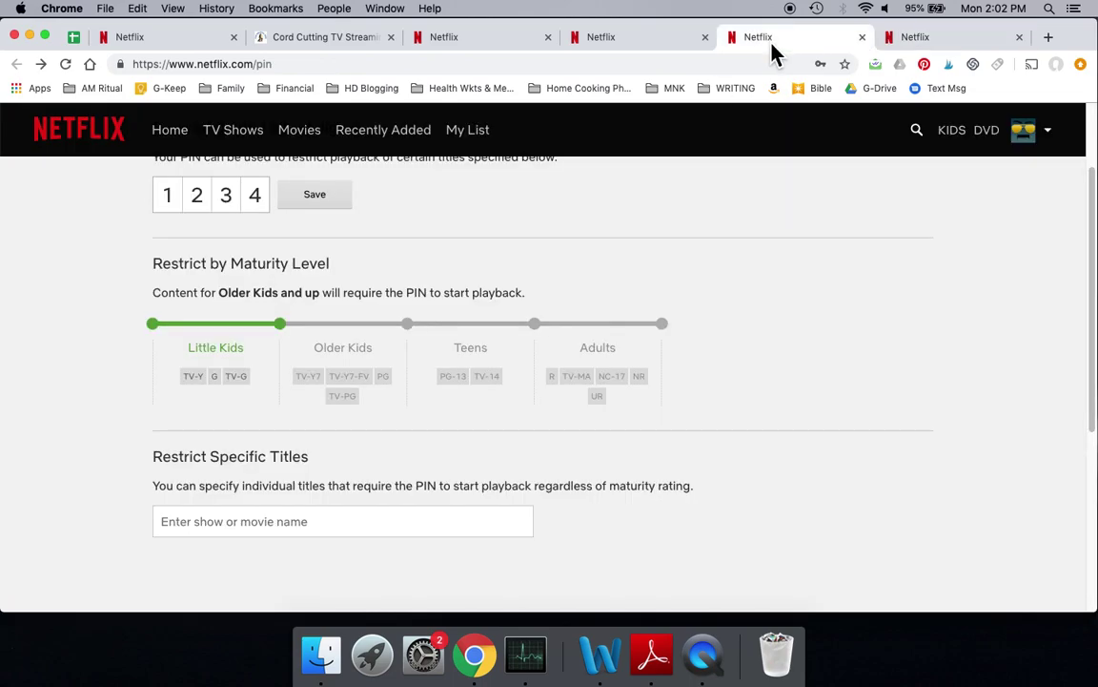
{"action": "left_click", "coordinate": [166, 344]}
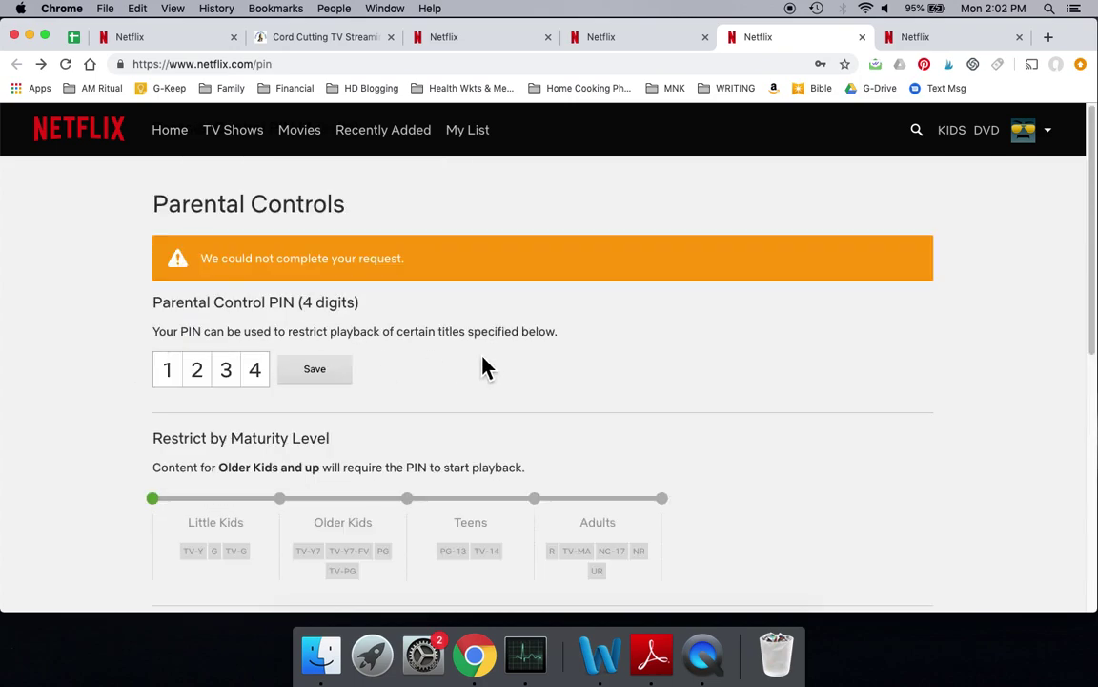
{"action": "scroll", "coordinate": [483, 367], "scroll_direction": "down", "scroll_amount": 2}
{"action": "left_click", "coordinate": [286, 420]}
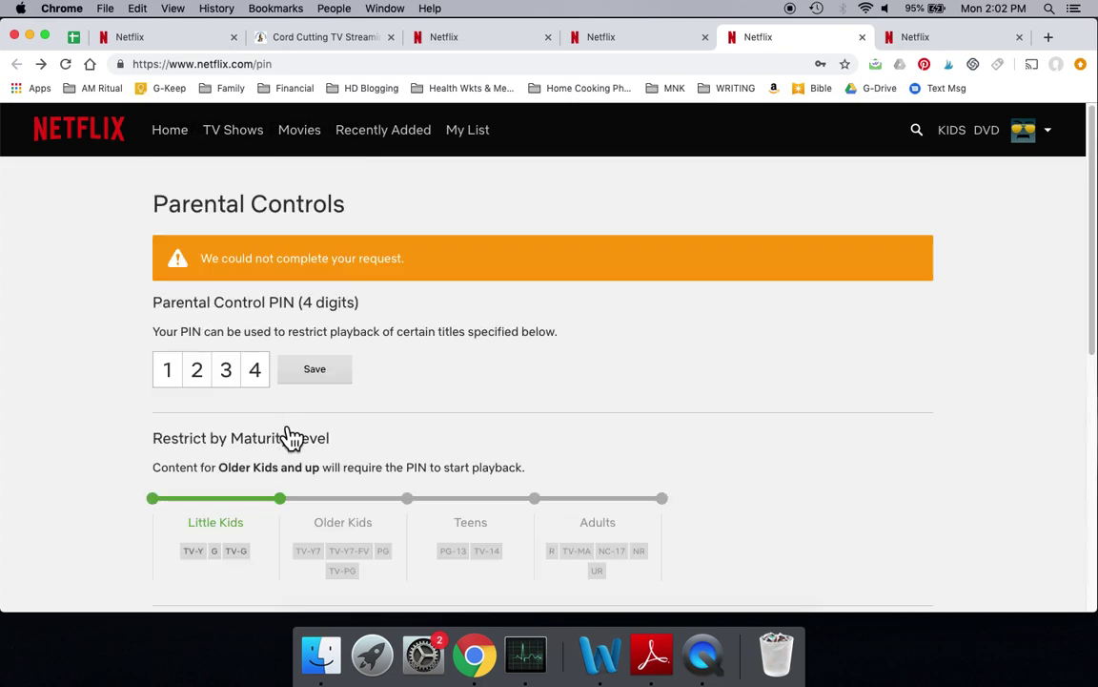
{"action": "scroll", "coordinate": [467, 370], "scroll_direction": "down", "scroll_amount": 2}
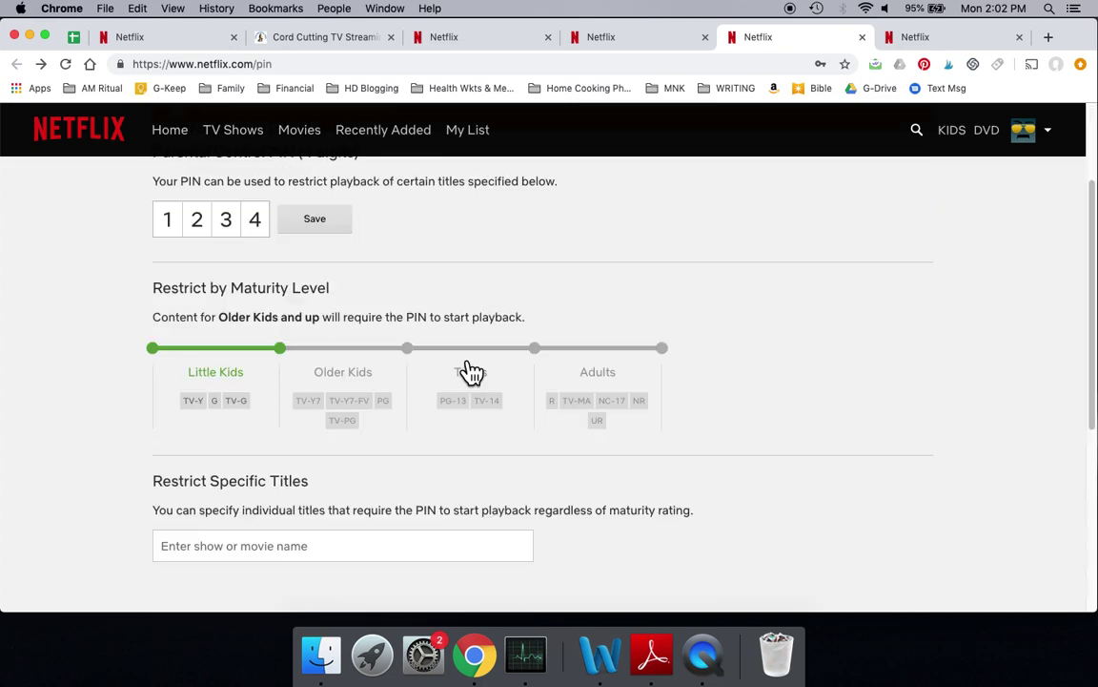
Leave the Mommy profile editor for the home page and start playing The Dirt from New Releases to test the PIN restriction.
{"action": "left_click", "coordinate": [945, 40]}
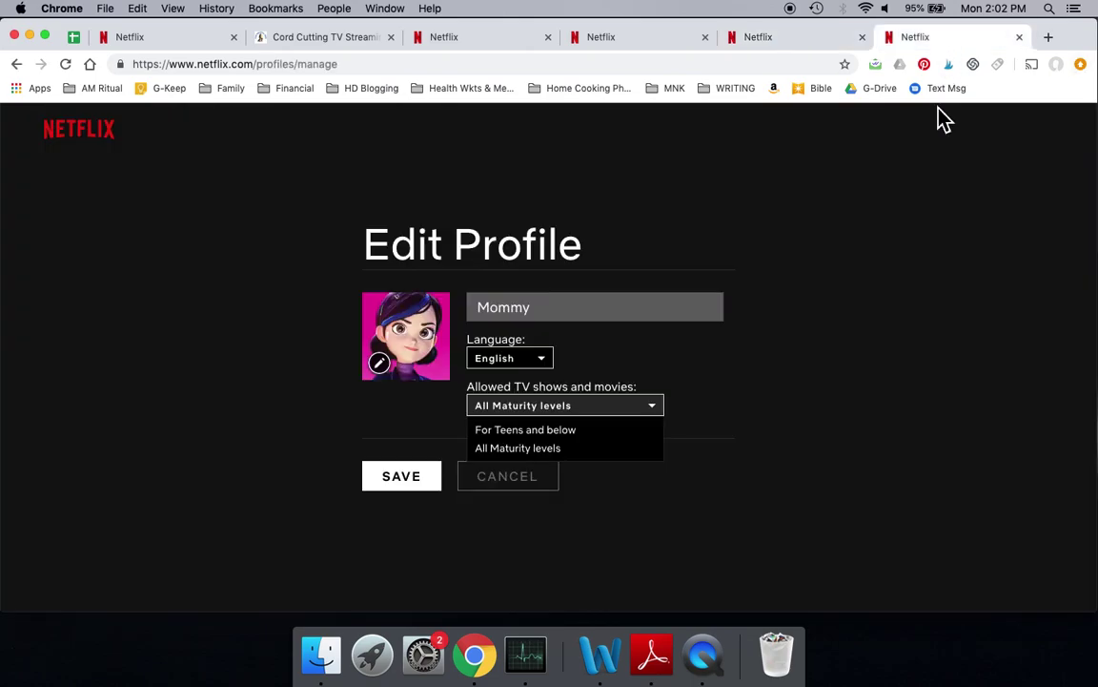
{"action": "left_click", "coordinate": [100, 143]}
{"action": "scroll", "coordinate": [543, 271], "scroll_direction": "down", "scroll_amount": 4}
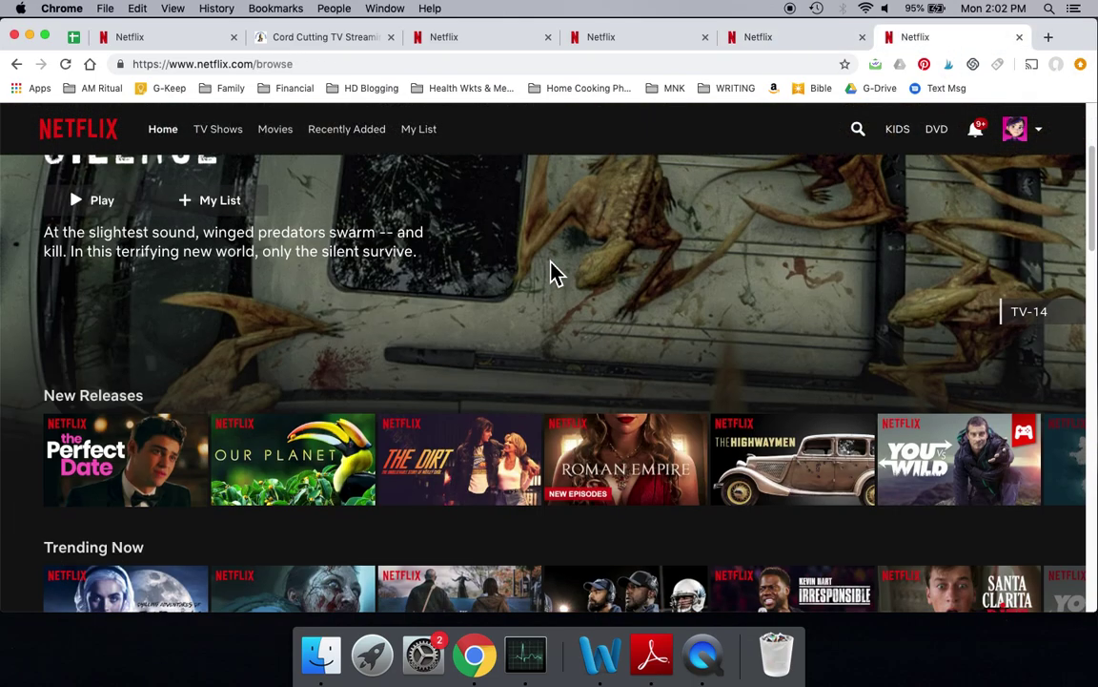
{"action": "scroll", "coordinate": [553, 276], "scroll_direction": "down", "scroll_amount": 1}
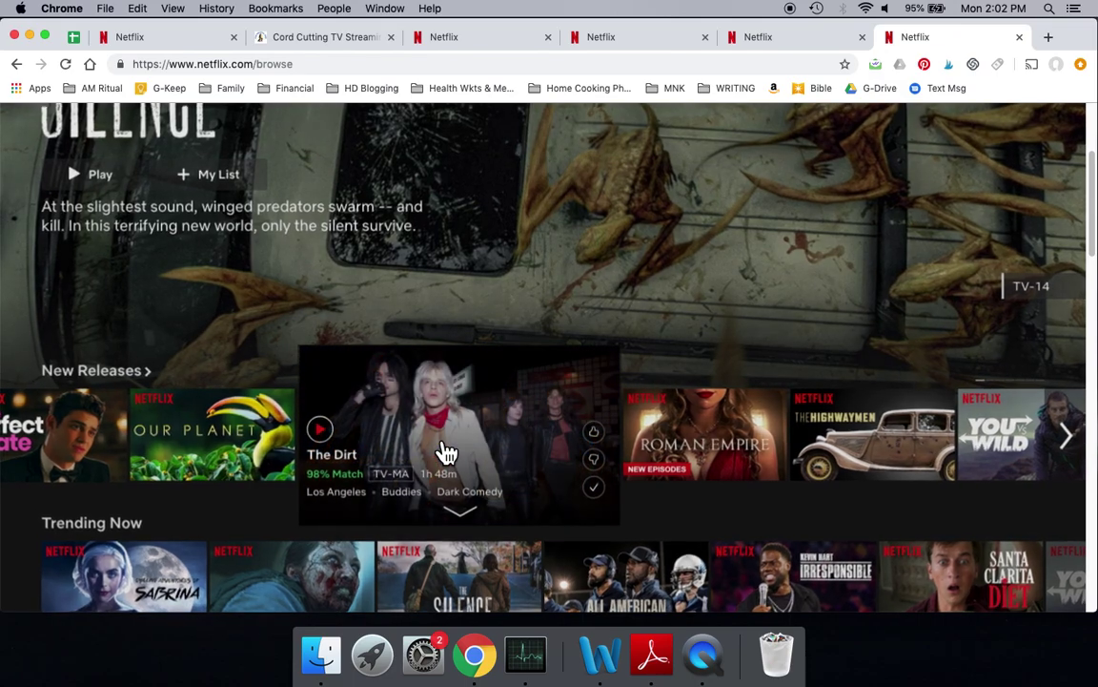
{"action": "left_click", "coordinate": [447, 454]}
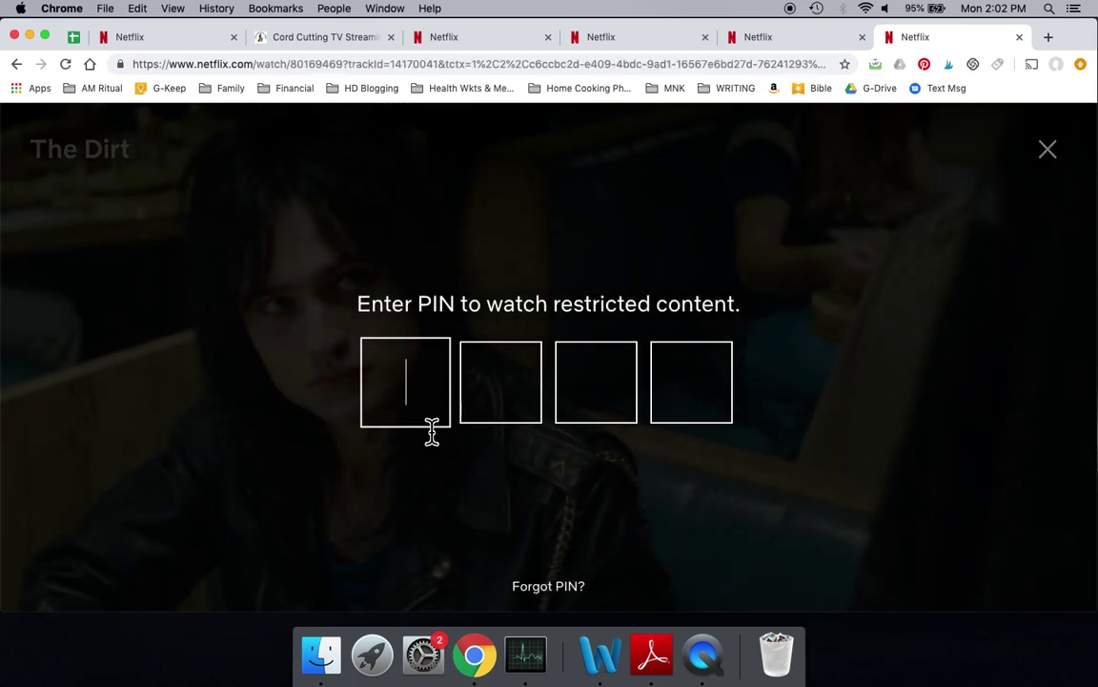
Check the PIN and maturity level on the Parental Controls page, and leave the PIN prompt for The Dirt.
{"action": "left_click", "coordinate": [782, 44]}
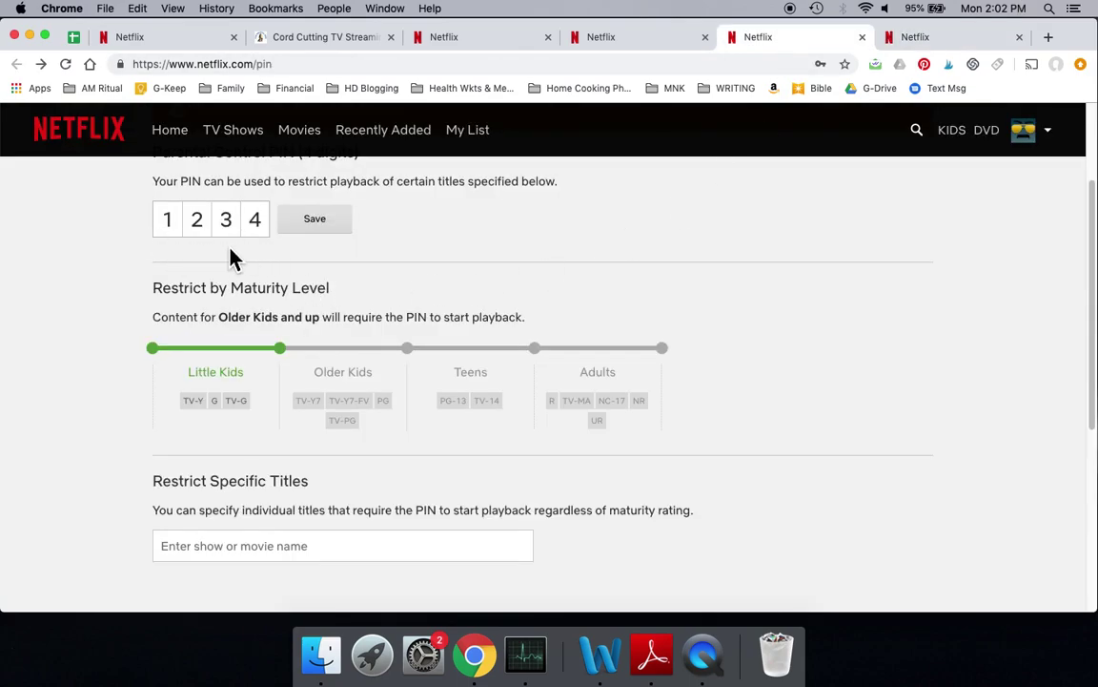
{"action": "left_click", "coordinate": [950, 36]}
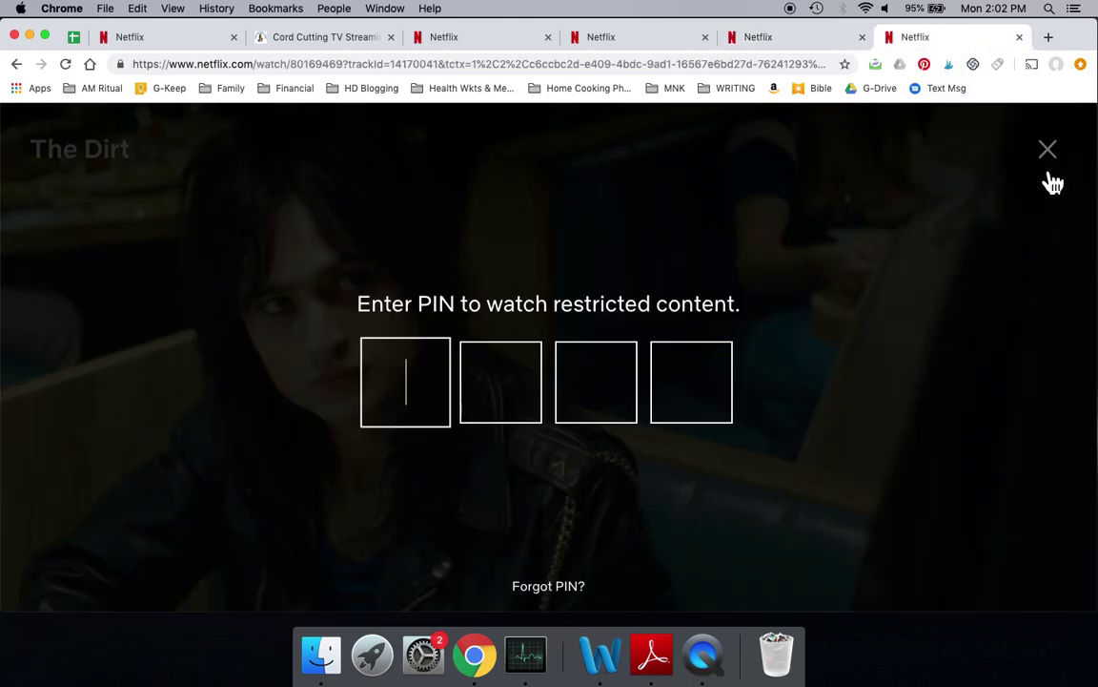
{"action": "left_click", "coordinate": [16, 64]}
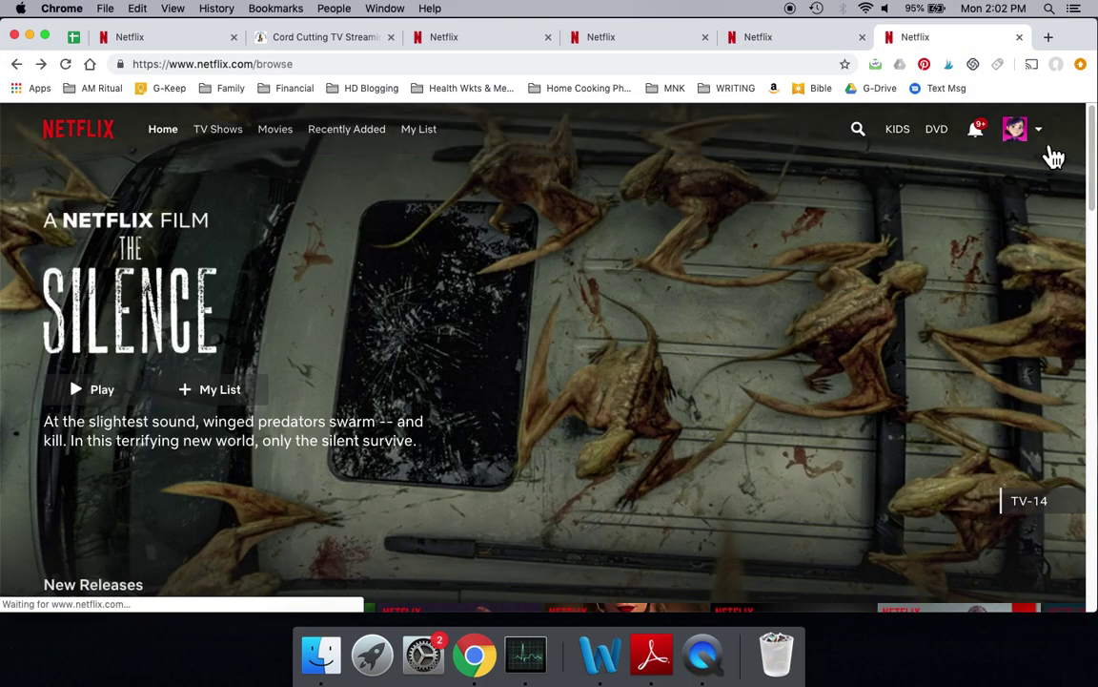
Review the allowed TV shows and movies options in the Dad profile's editor, and go back to the Parental Controls page.
{"action": "mouse_move", "coordinate": [1042, 150]}
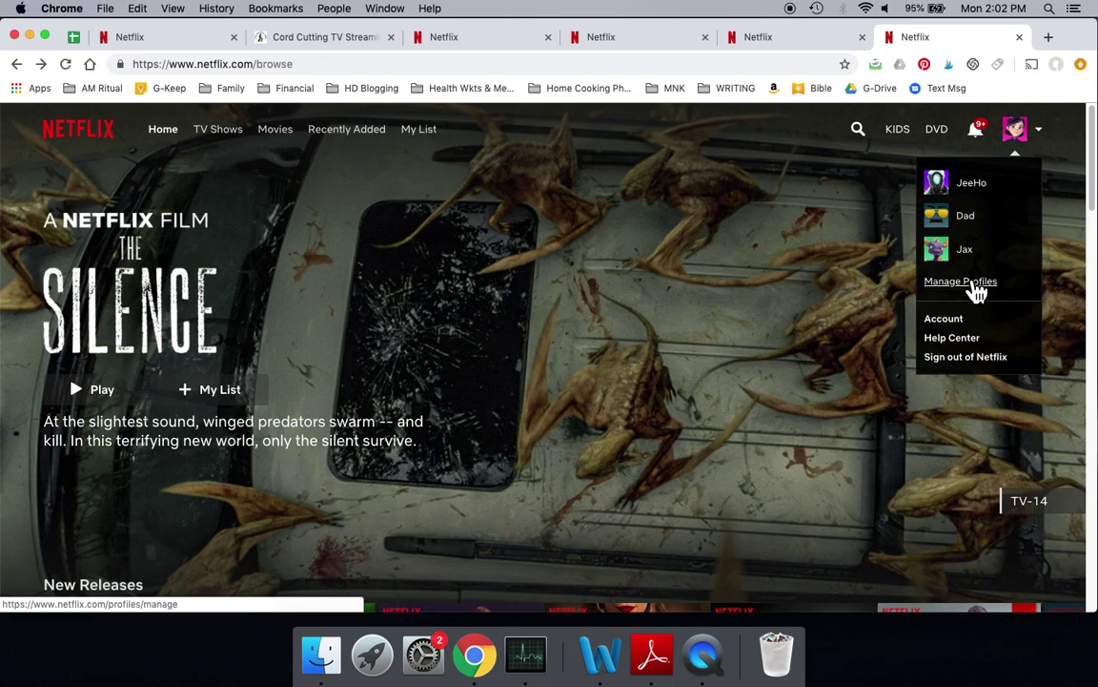
{"action": "left_click", "coordinate": [966, 289]}
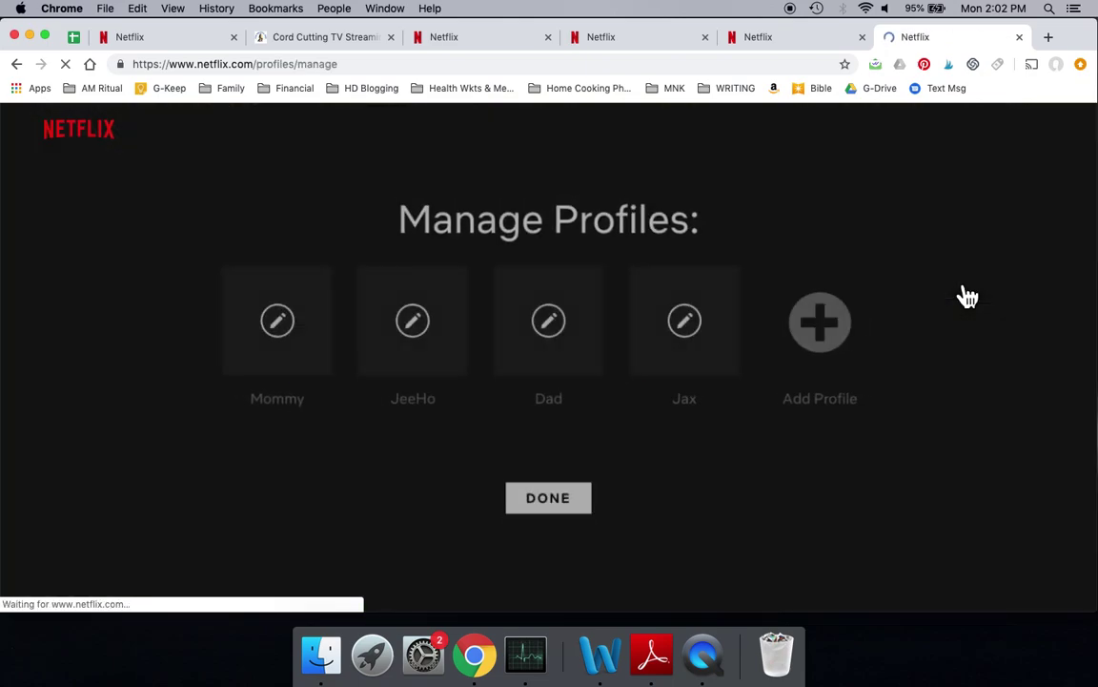
{"action": "left_click", "coordinate": [552, 334]}
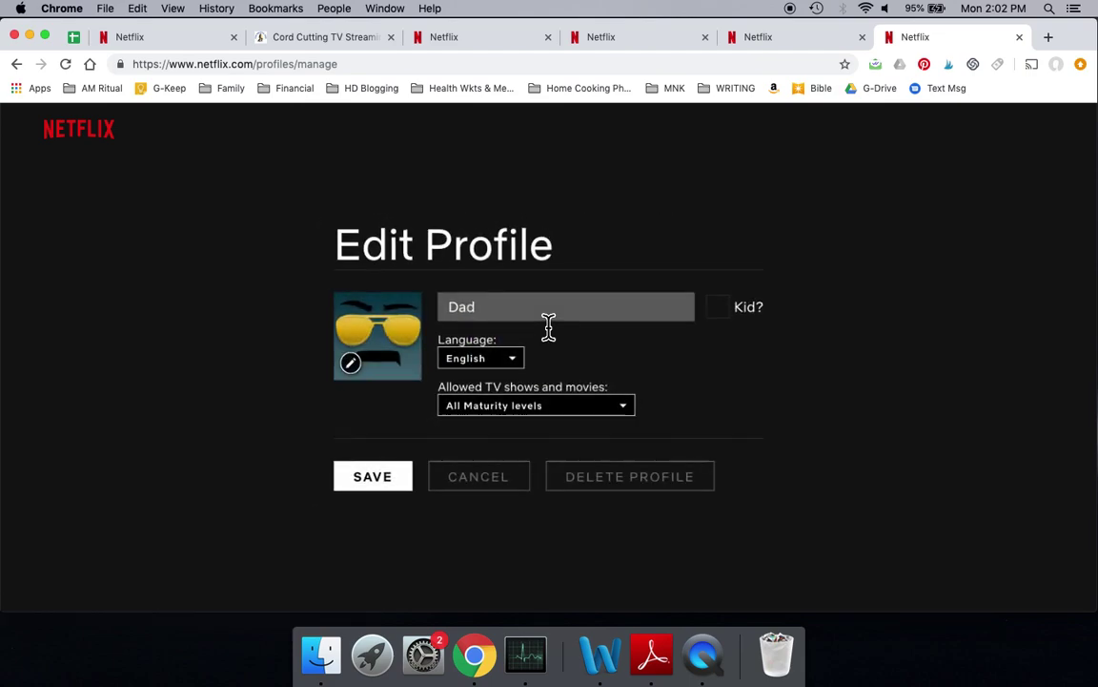
{"action": "left_click", "coordinate": [595, 423]}
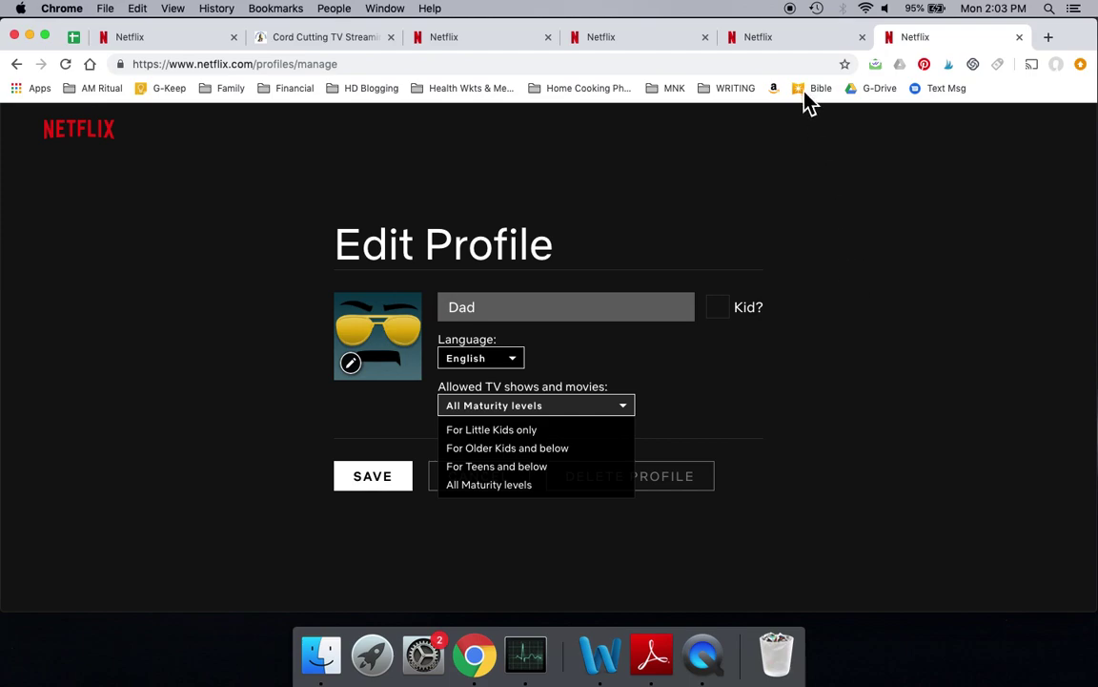
{"action": "left_click", "coordinate": [790, 38]}
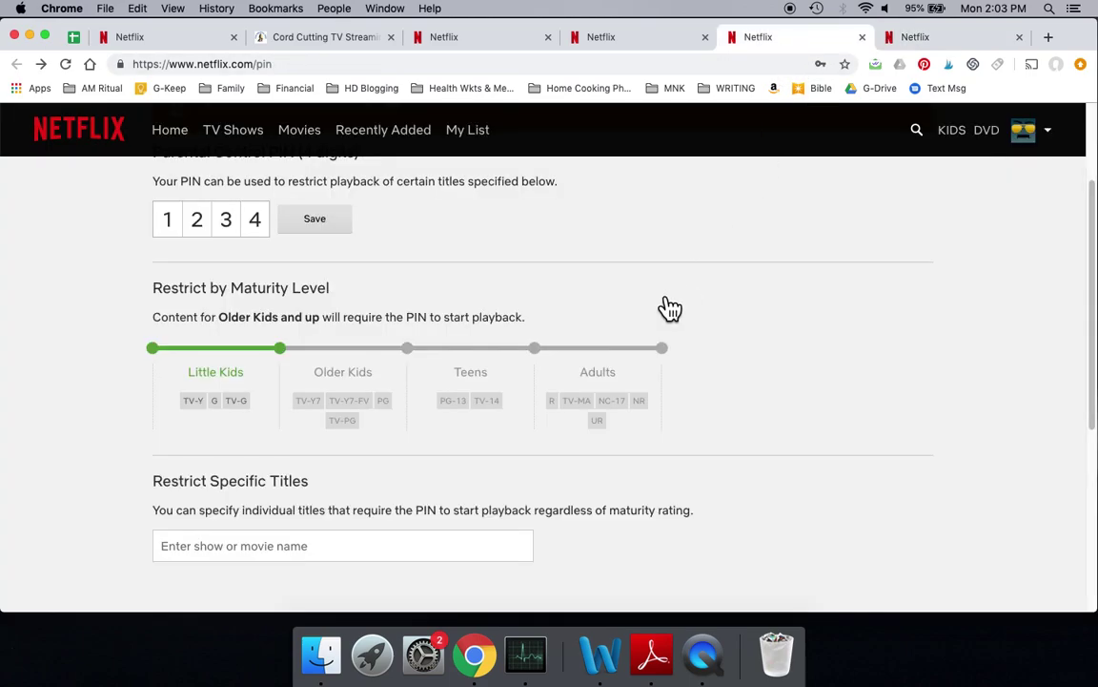